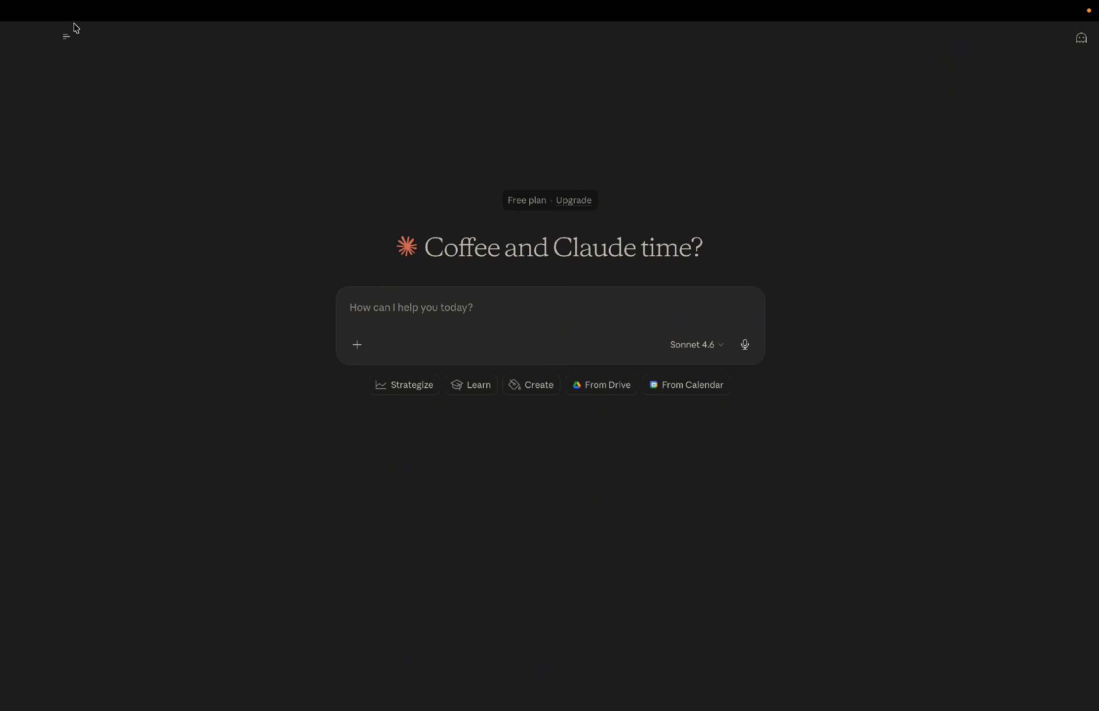
Open the Customize page and browse the personal skills list and the connectors.
mouse_move(70, 41)
left_click(77, 118)
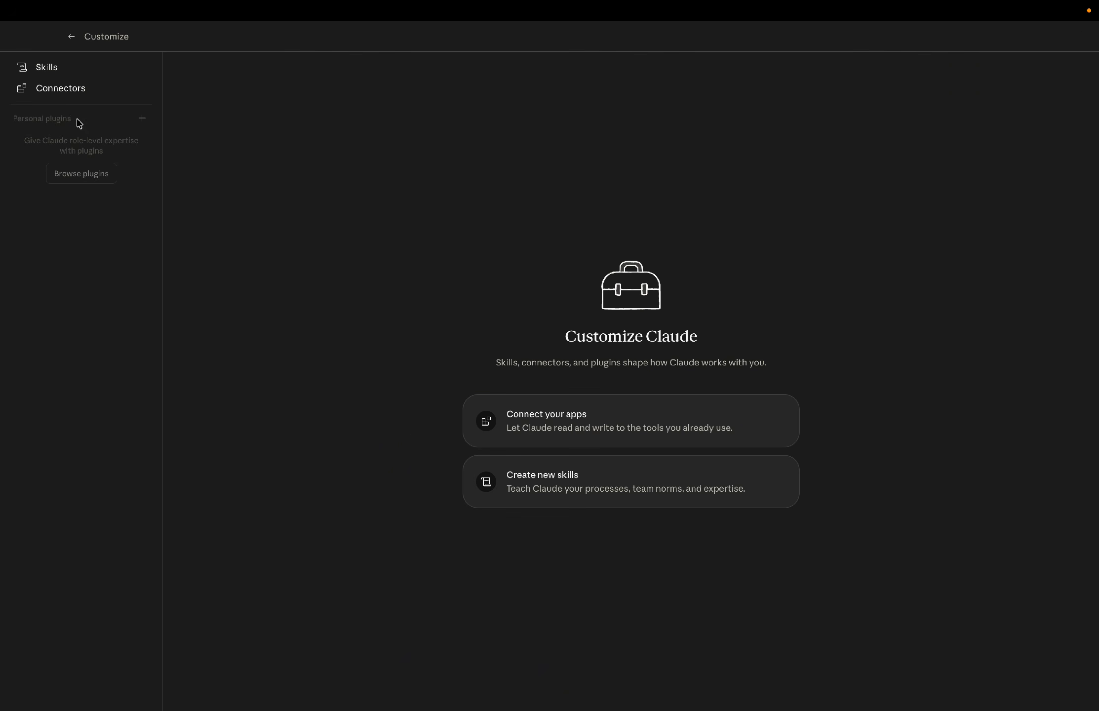
left_click(65, 71)
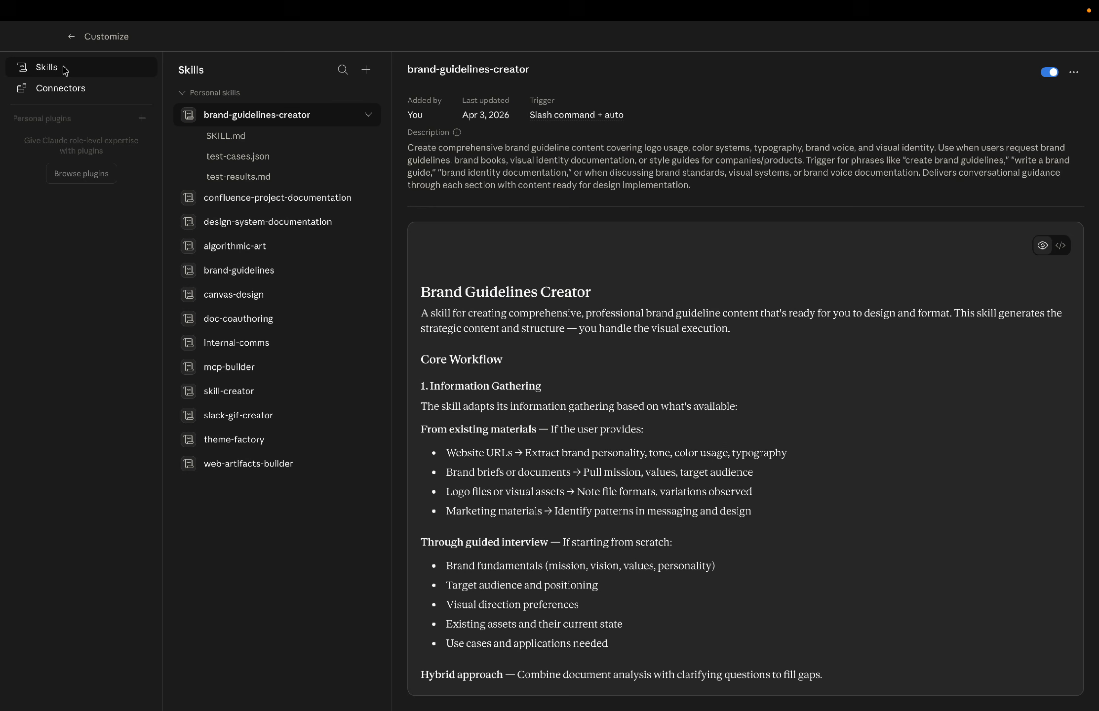
left_click(368, 115)
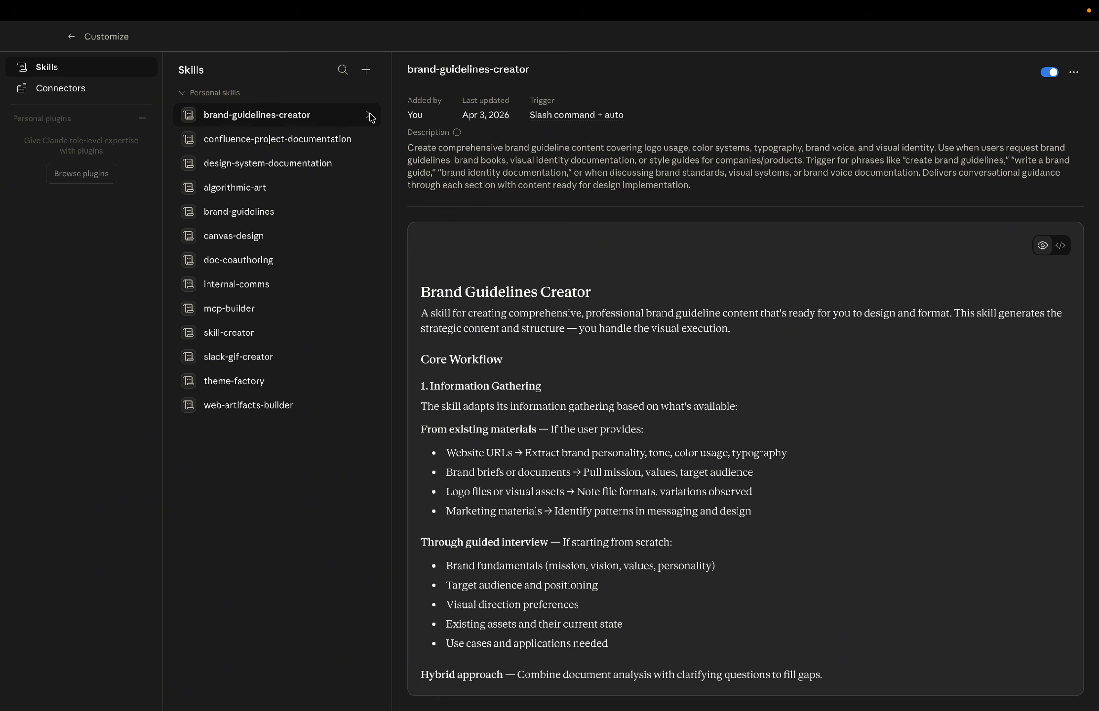
left_click(74, 88)
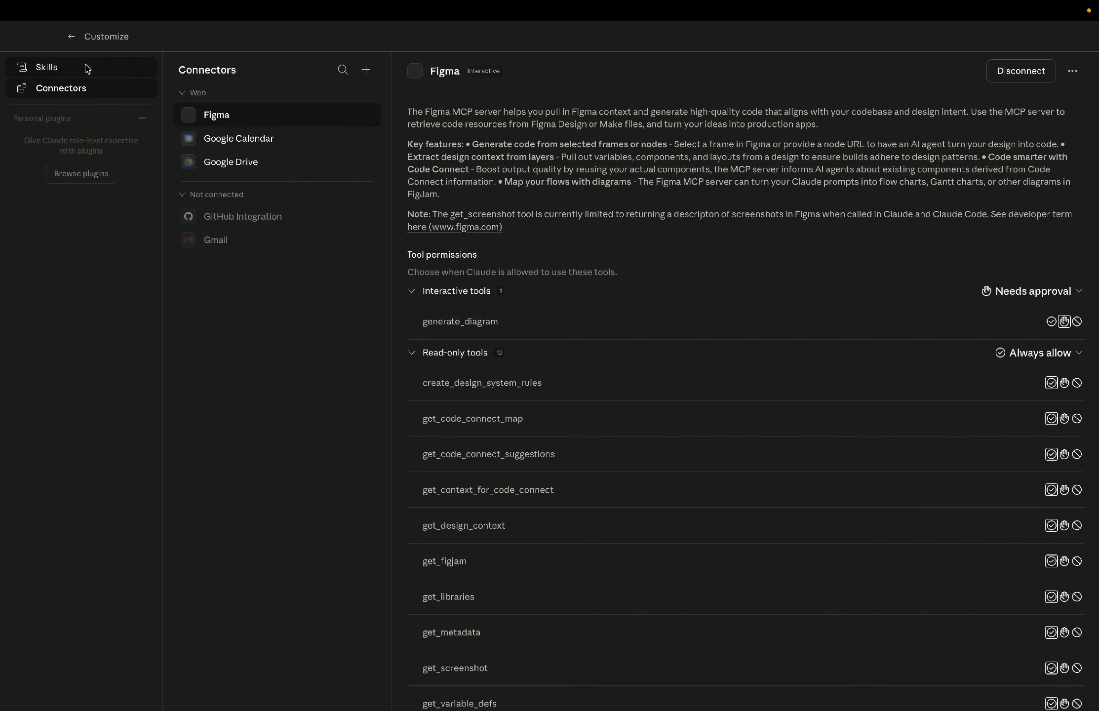
left_click(87, 68)
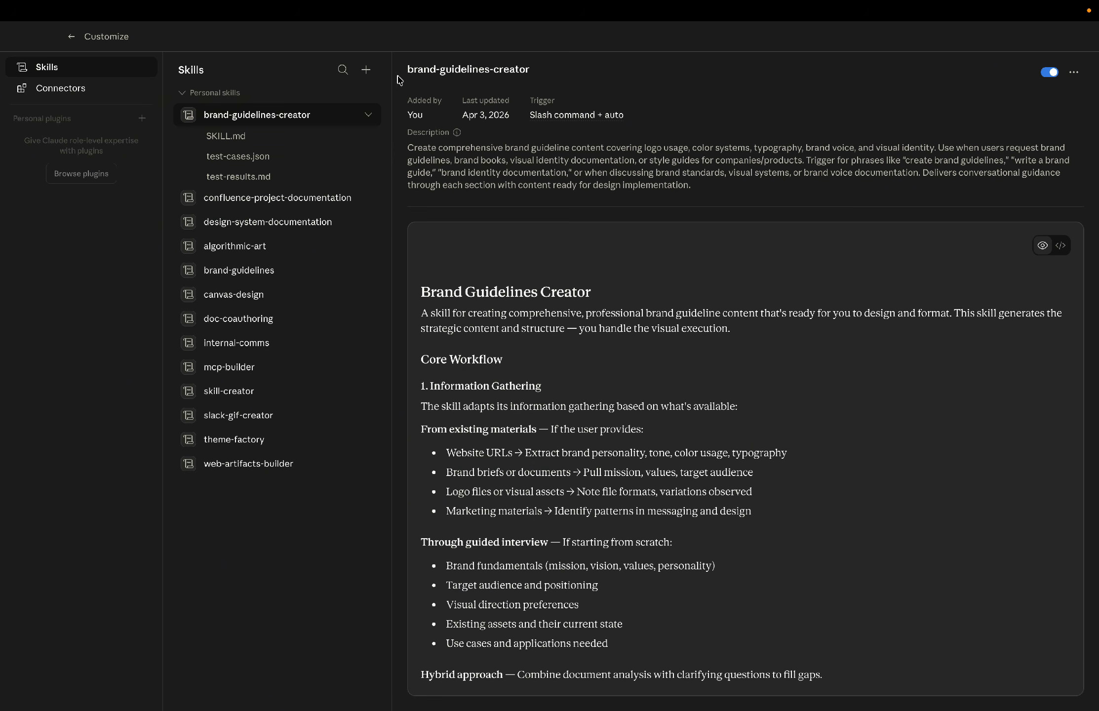
Upload a new skill from the SKILL.md file in the figma-code-connect folder.
left_click(367, 75)
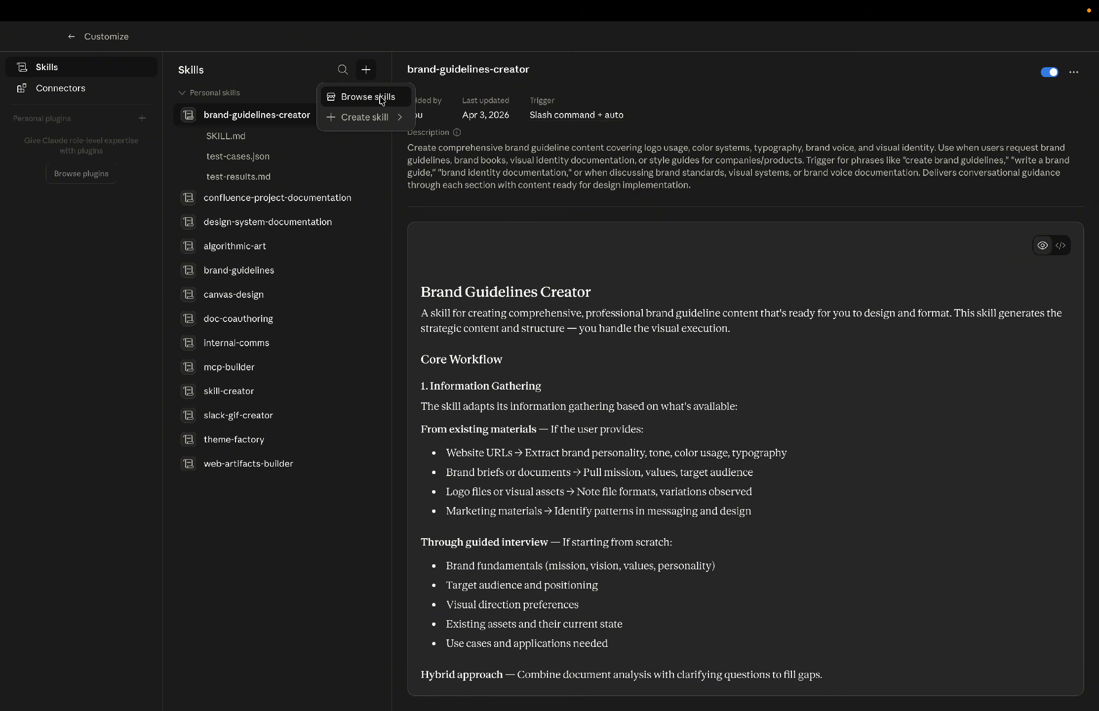
mouse_move(384, 119)
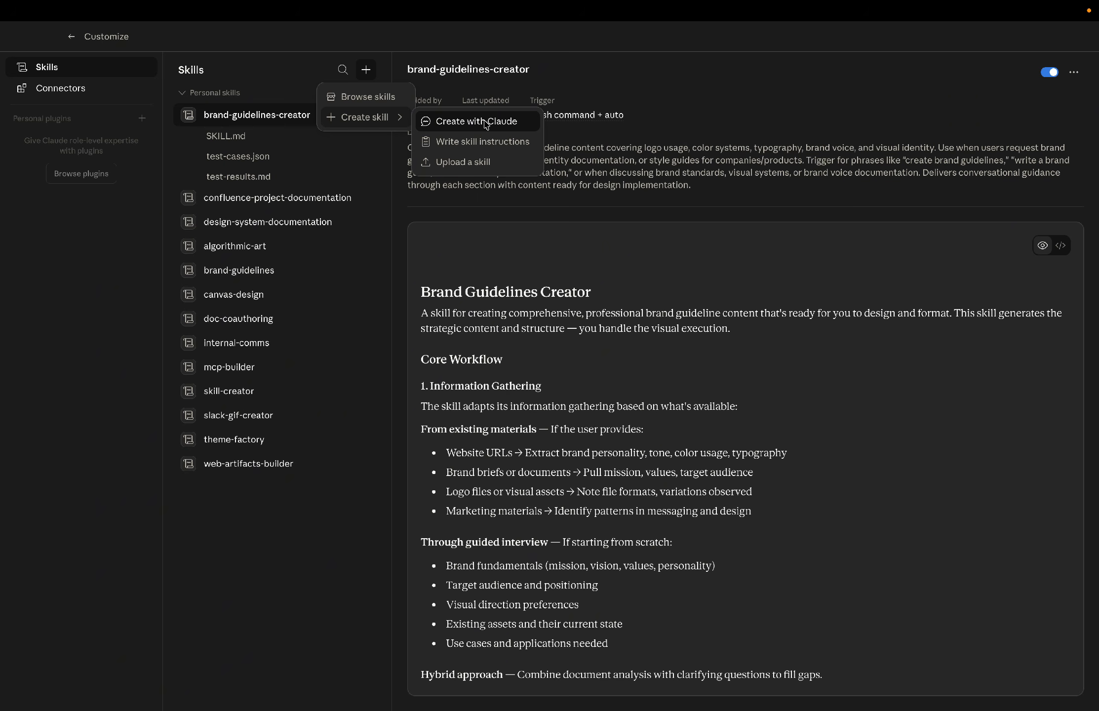
left_click(482, 164)
left_click(537, 348)
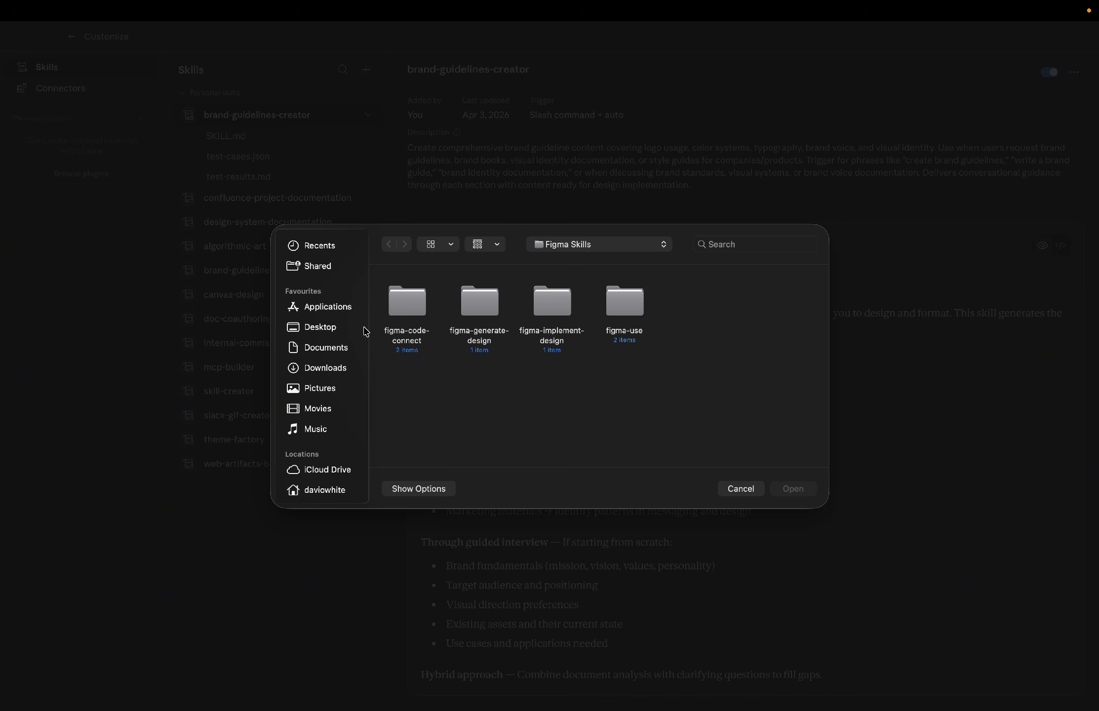
double_click(410, 301)
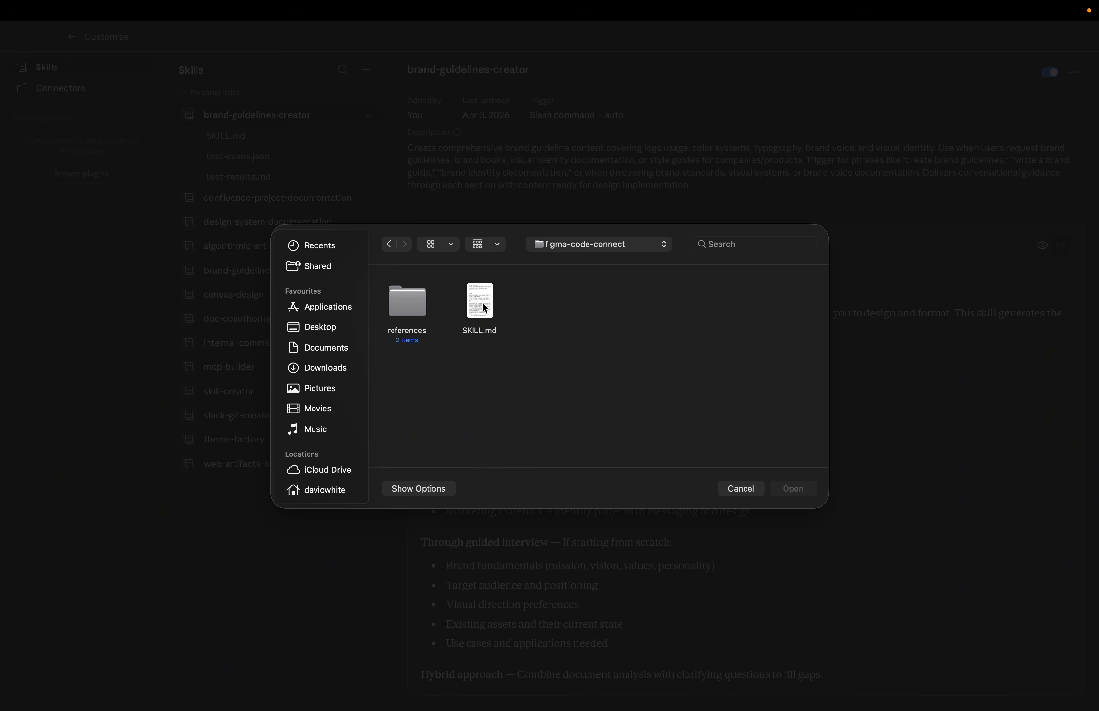
left_click(483, 307)
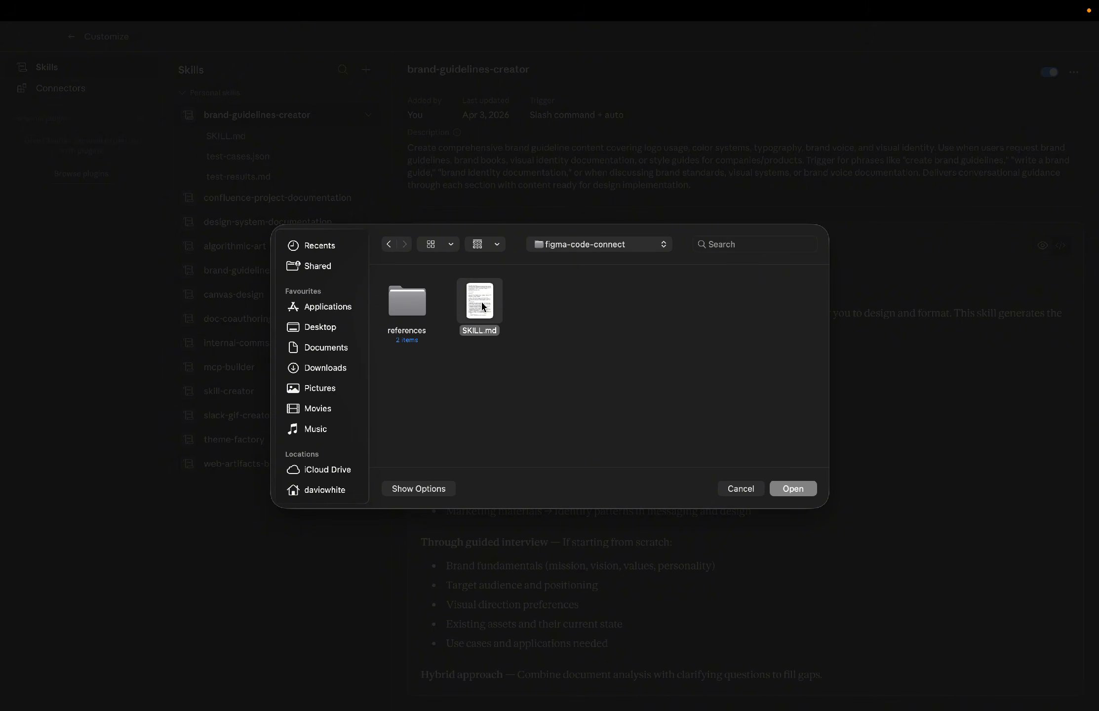
left_click(792, 489)
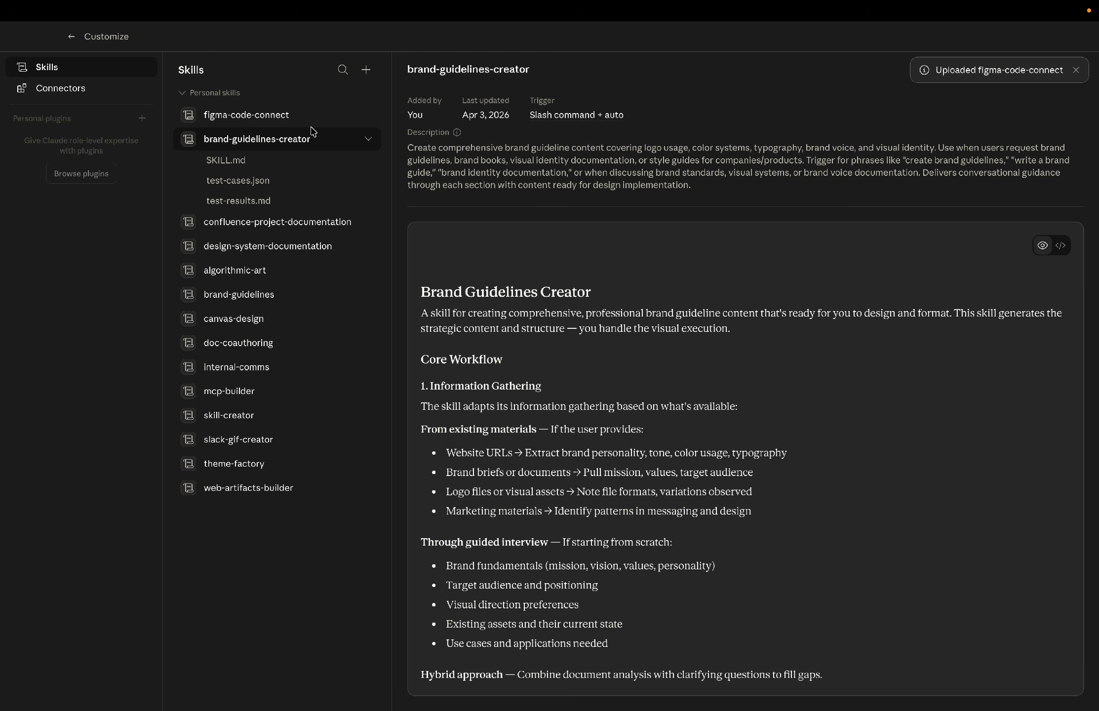
Upload a skill from the SKILL.md file in the Figma Skills figma-generate-design folder.
left_click(365, 69)
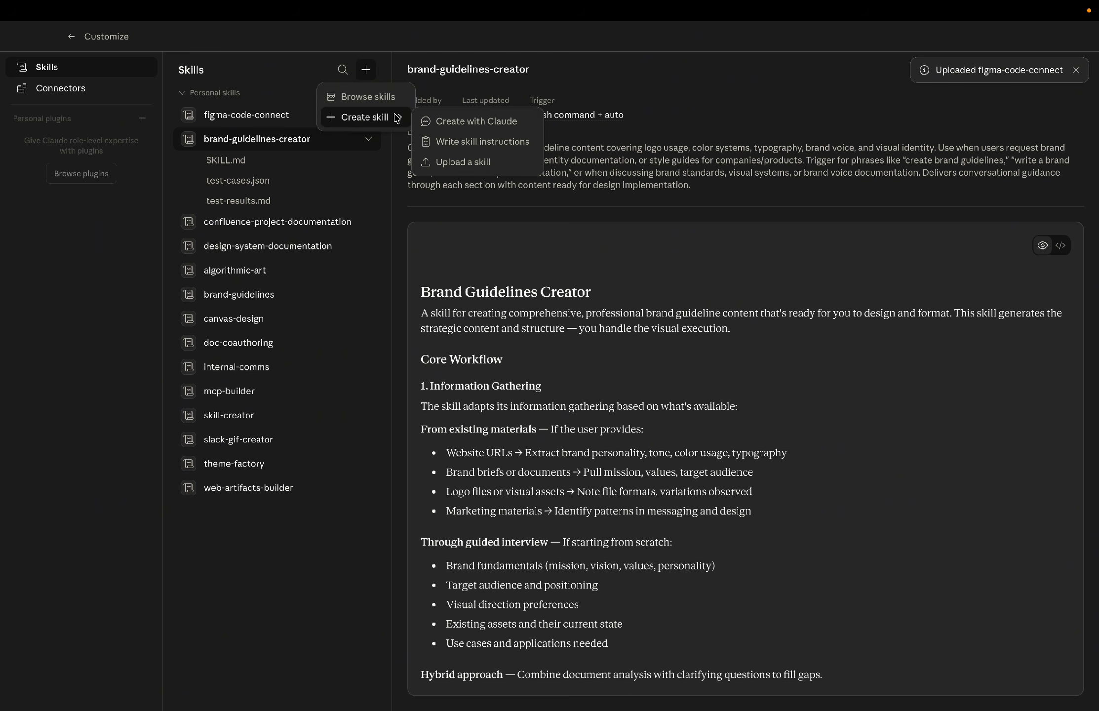
left_click(506, 164)
left_click(549, 352)
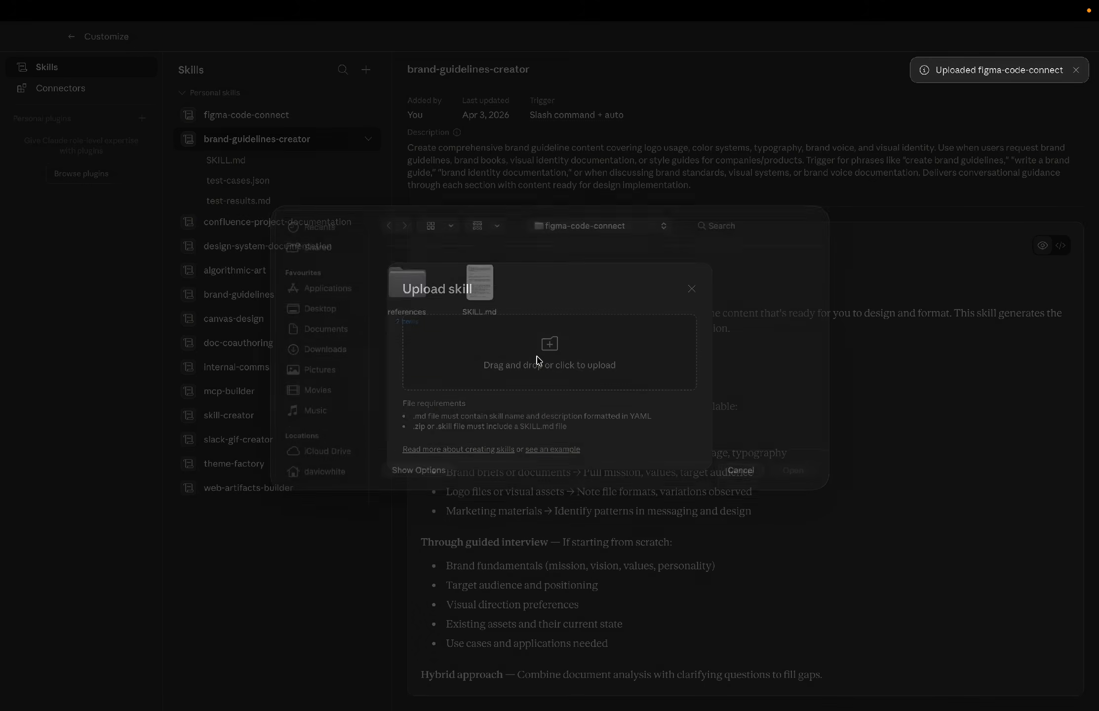
left_click(582, 246)
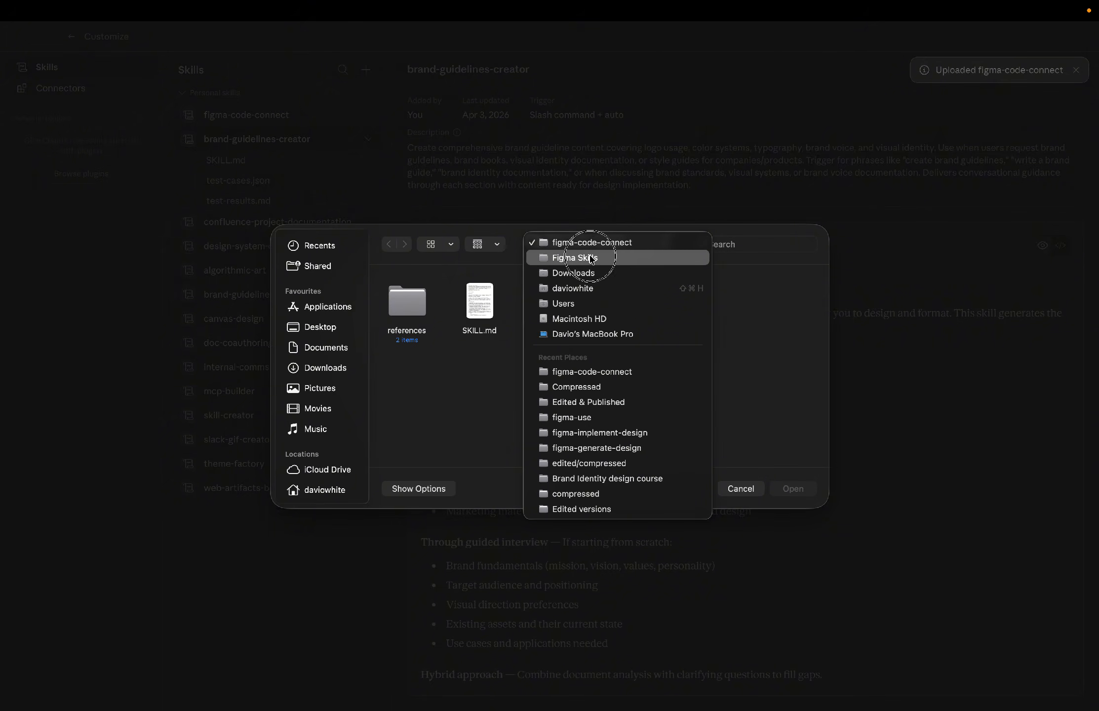
left_click(575, 257)
double_click(486, 307)
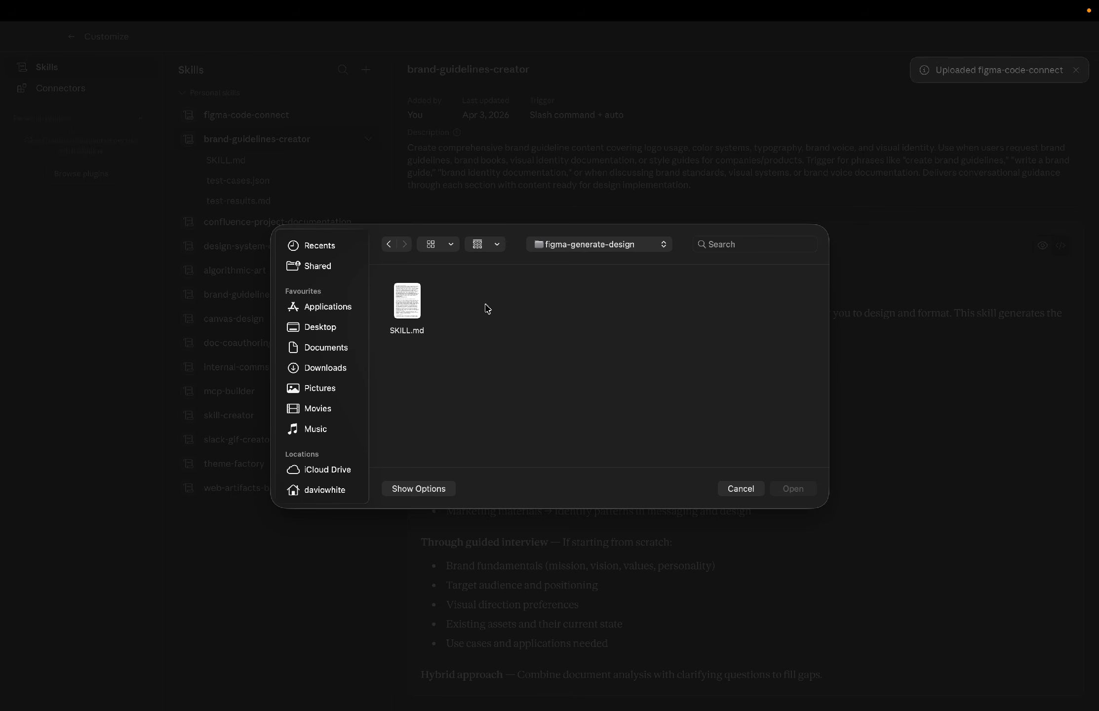
double_click(406, 300)
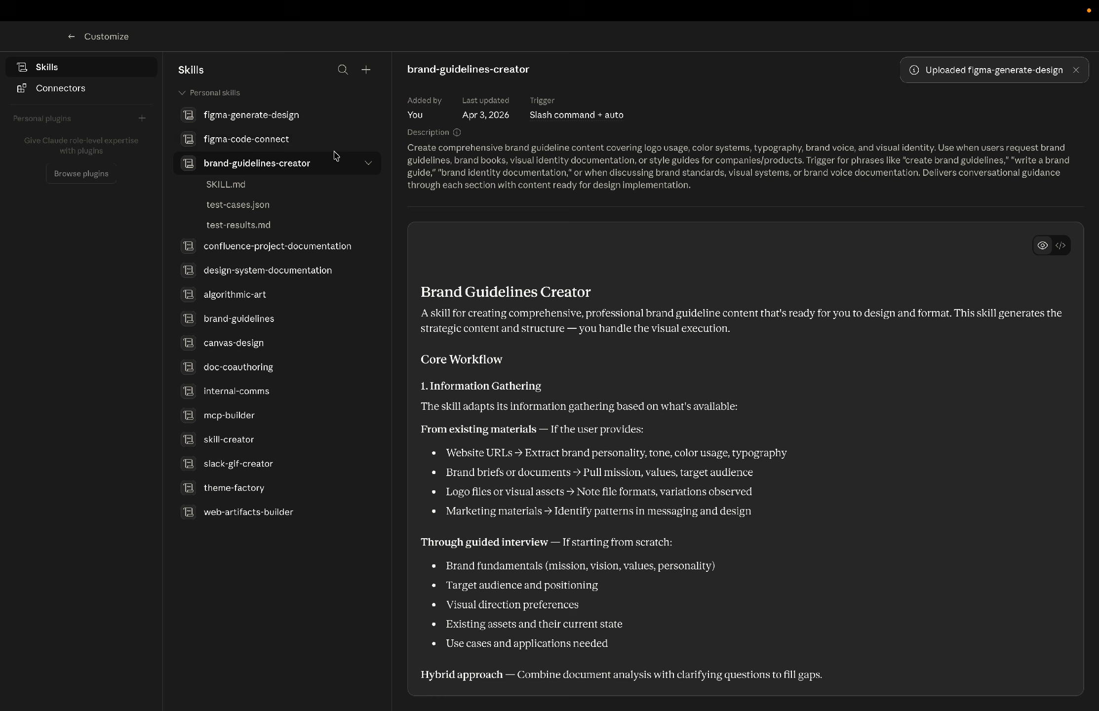
Upload a skill from the SKILL.md file in the Figma Skills figma-implement-design folder.
left_click(366, 70)
mouse_move(388, 117)
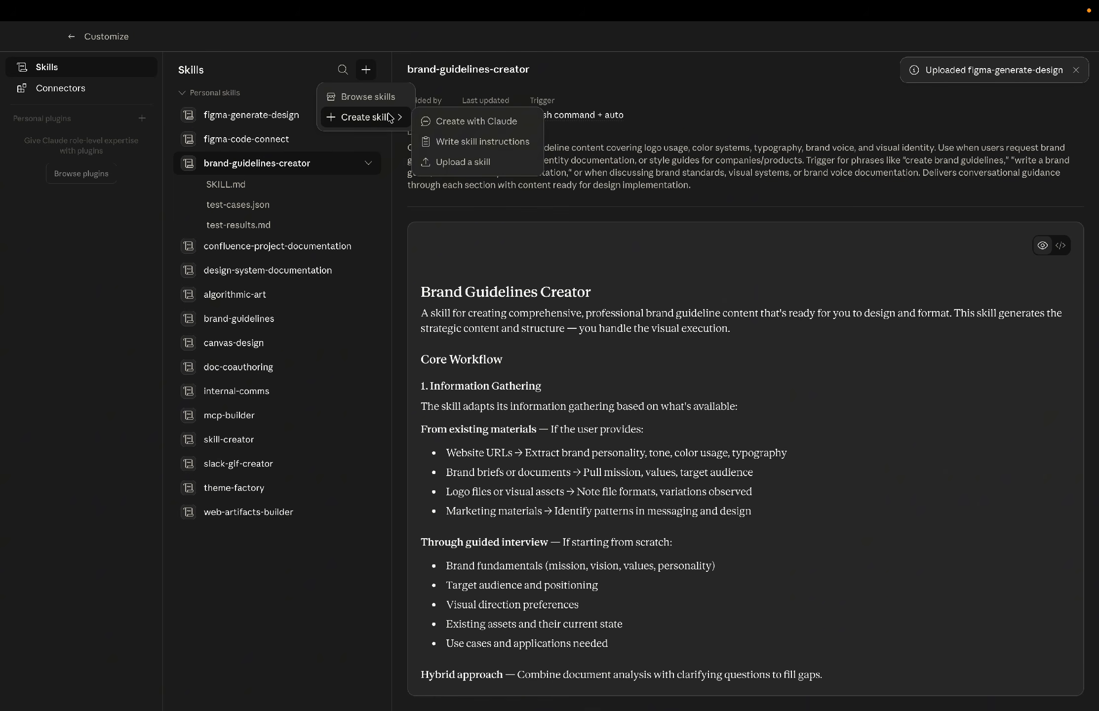
left_click(510, 165)
left_click(532, 362)
left_click(603, 247)
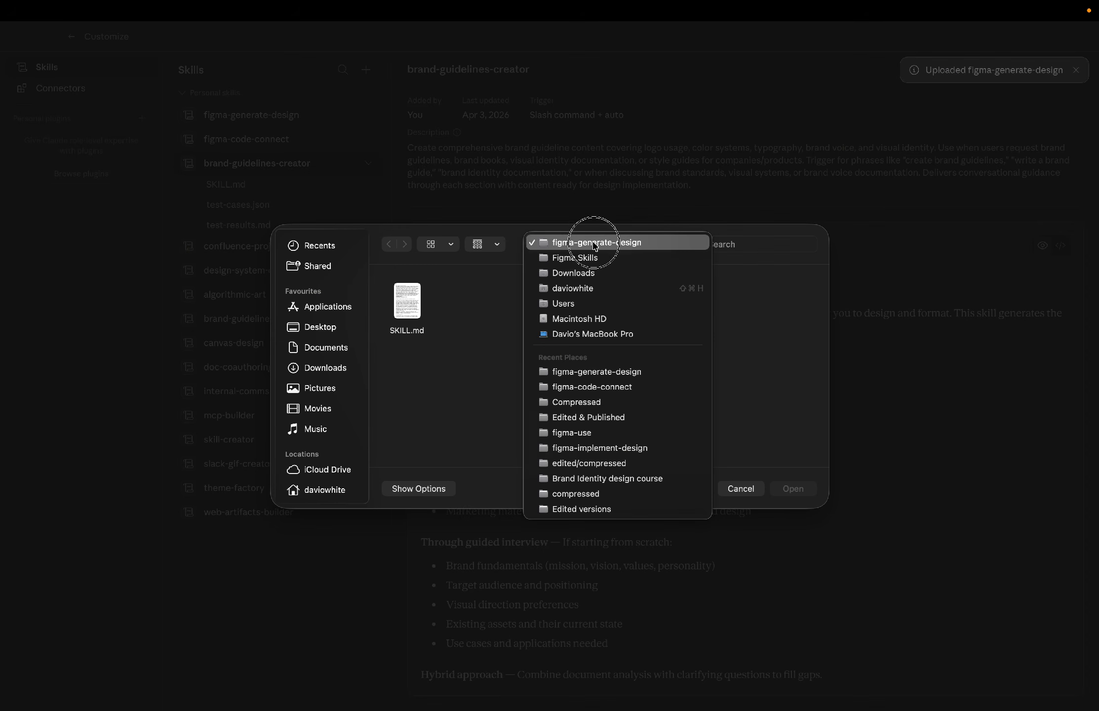
left_click(598, 257)
double_click(565, 312)
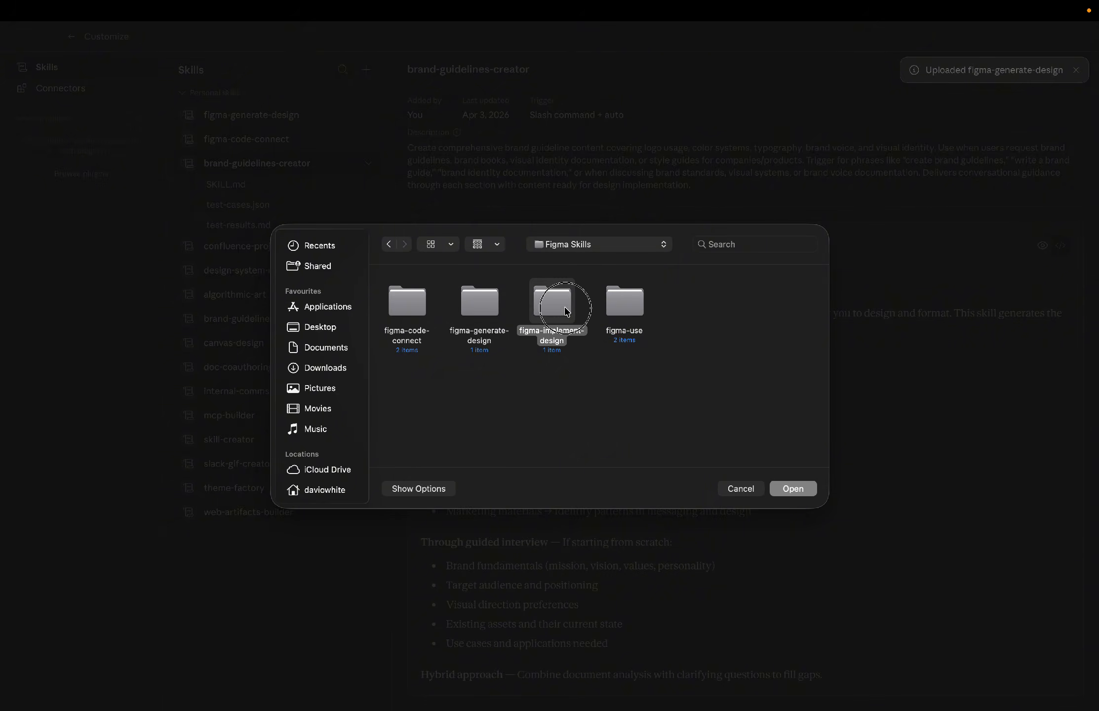
double_click(416, 309)
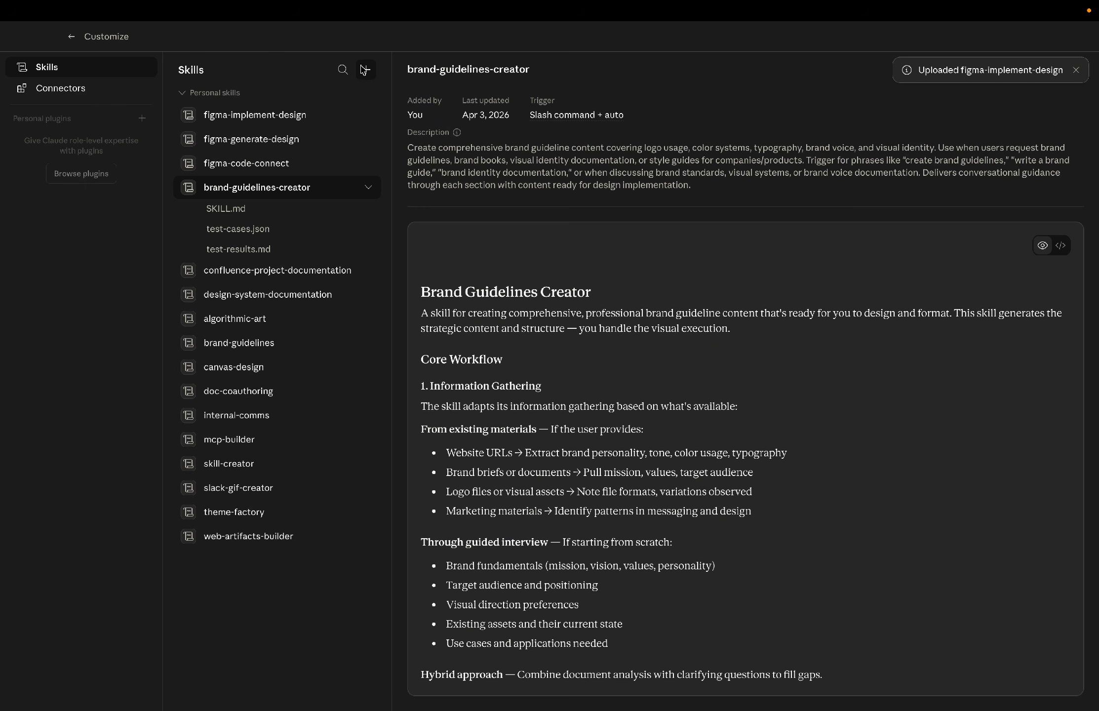
Upload a skill from the SKILL.md file in the Figma Skills figma-use folder.
left_click(366, 70)
mouse_move(392, 118)
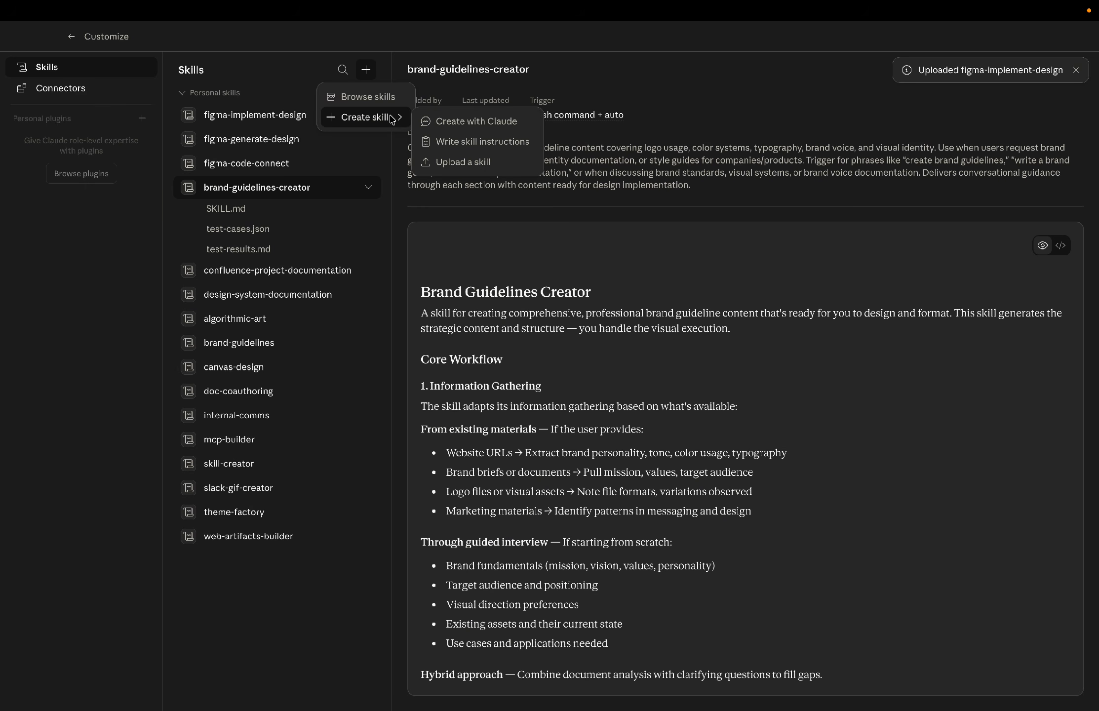
left_click(499, 161)
left_click(563, 364)
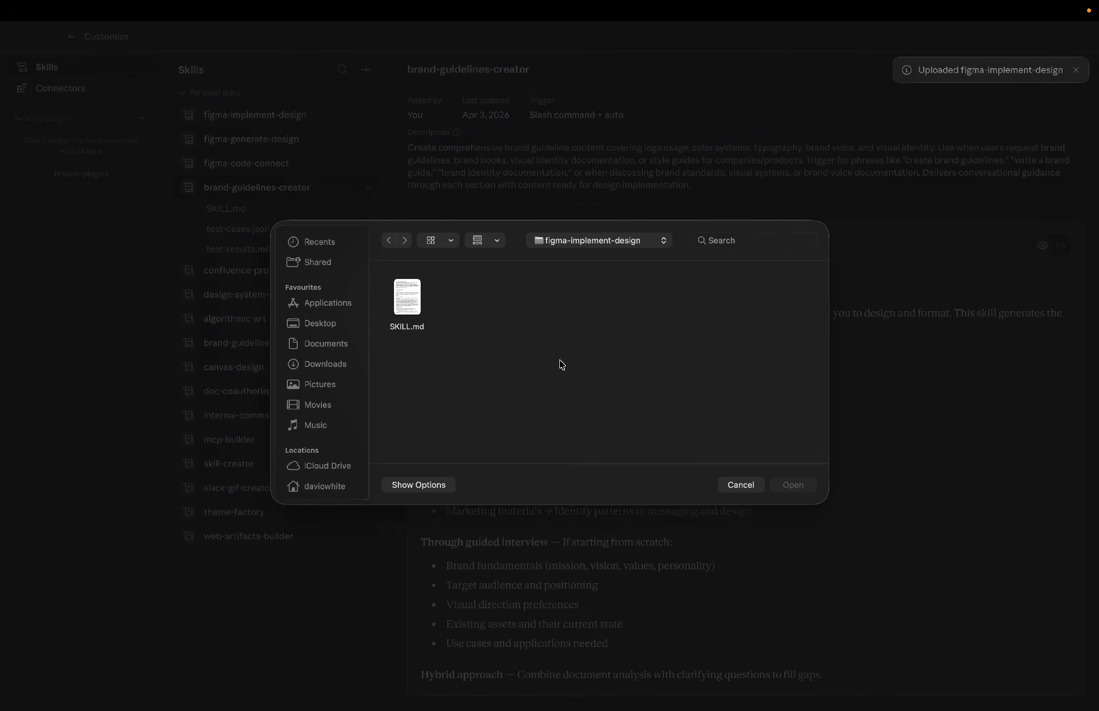
left_click(629, 246)
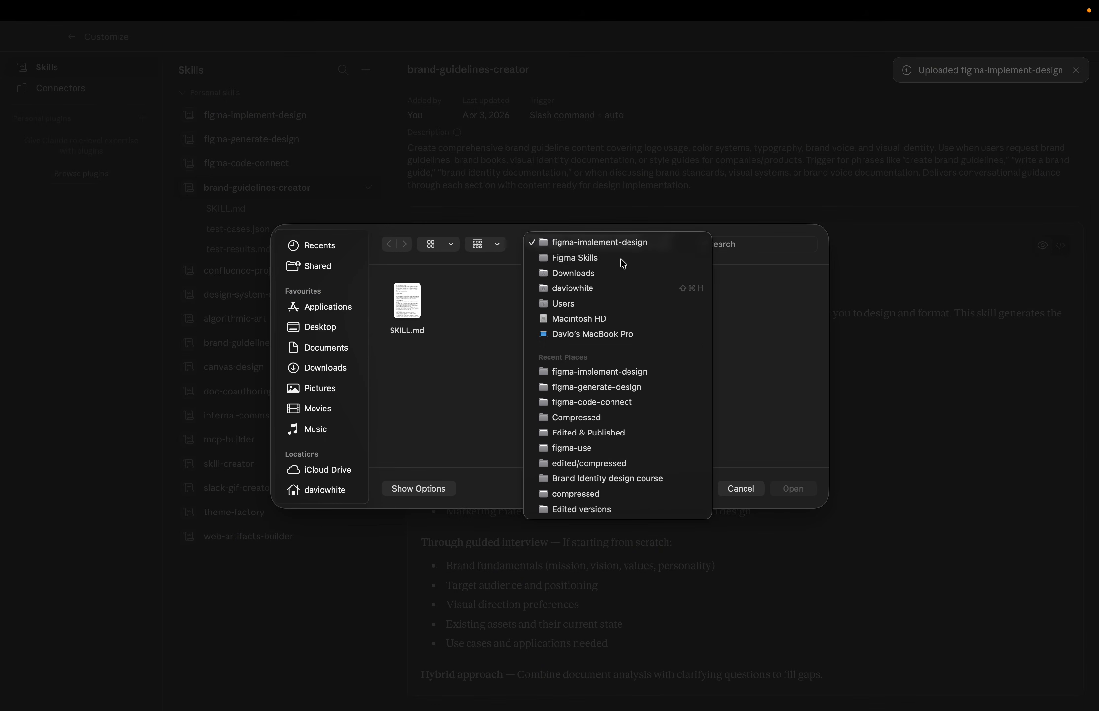
left_click(624, 256)
double_click(635, 309)
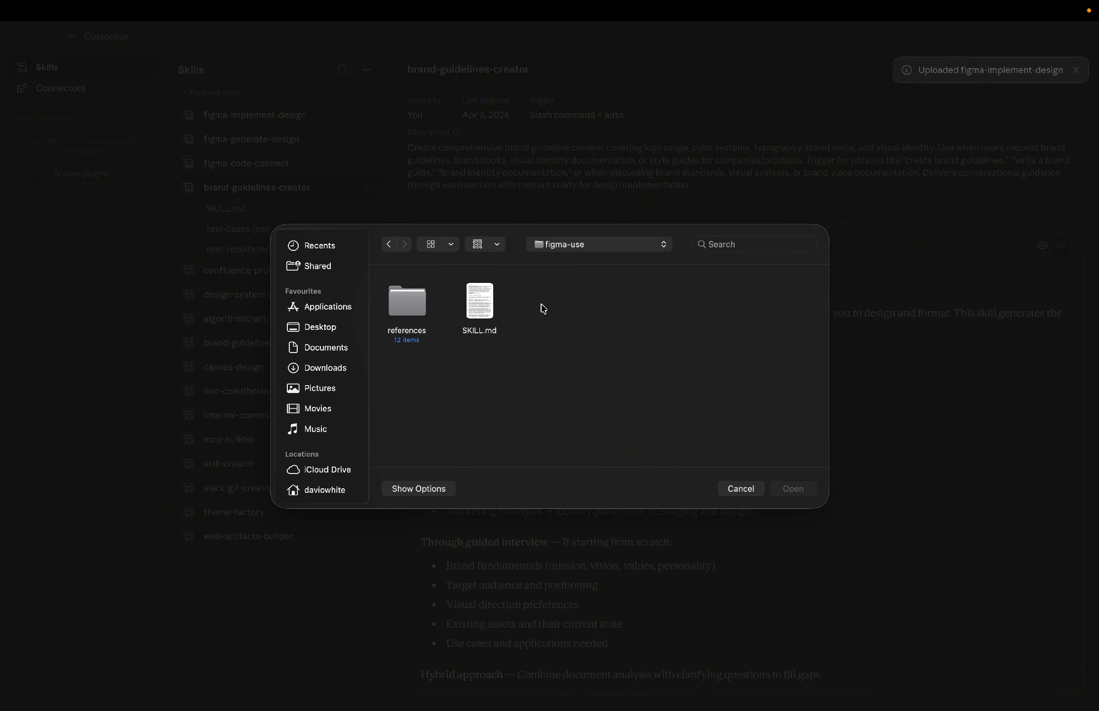
double_click(482, 299)
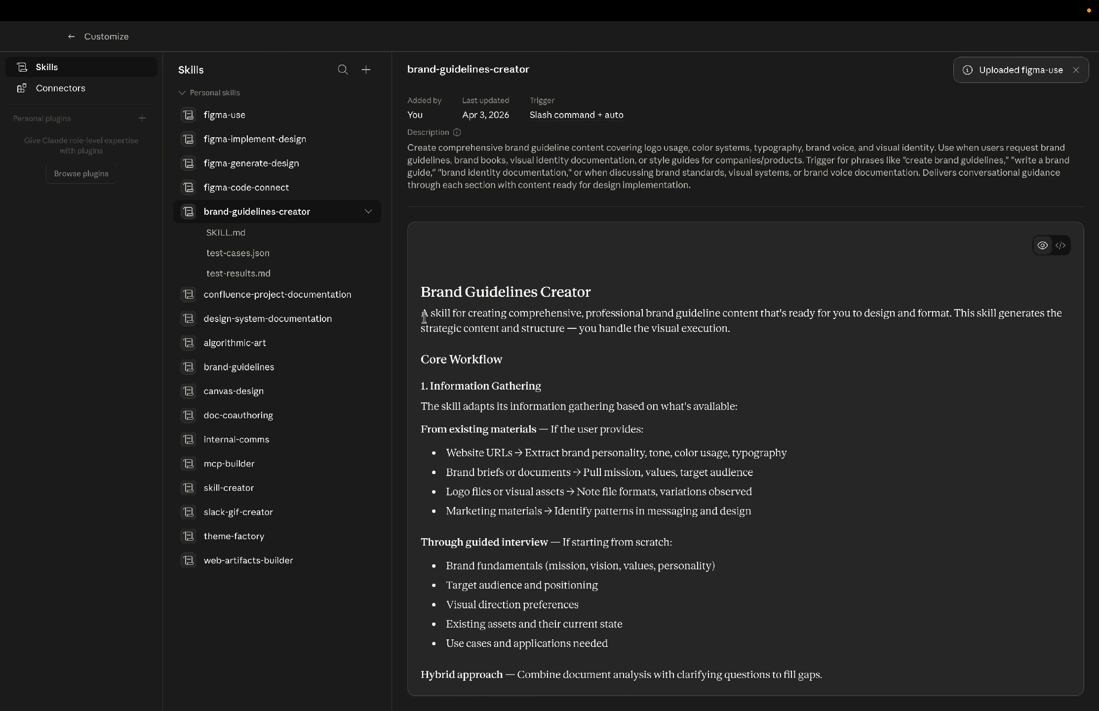
Collapse the brand-guidelines-creator skill and go back from the Customize page.
left_click(368, 213)
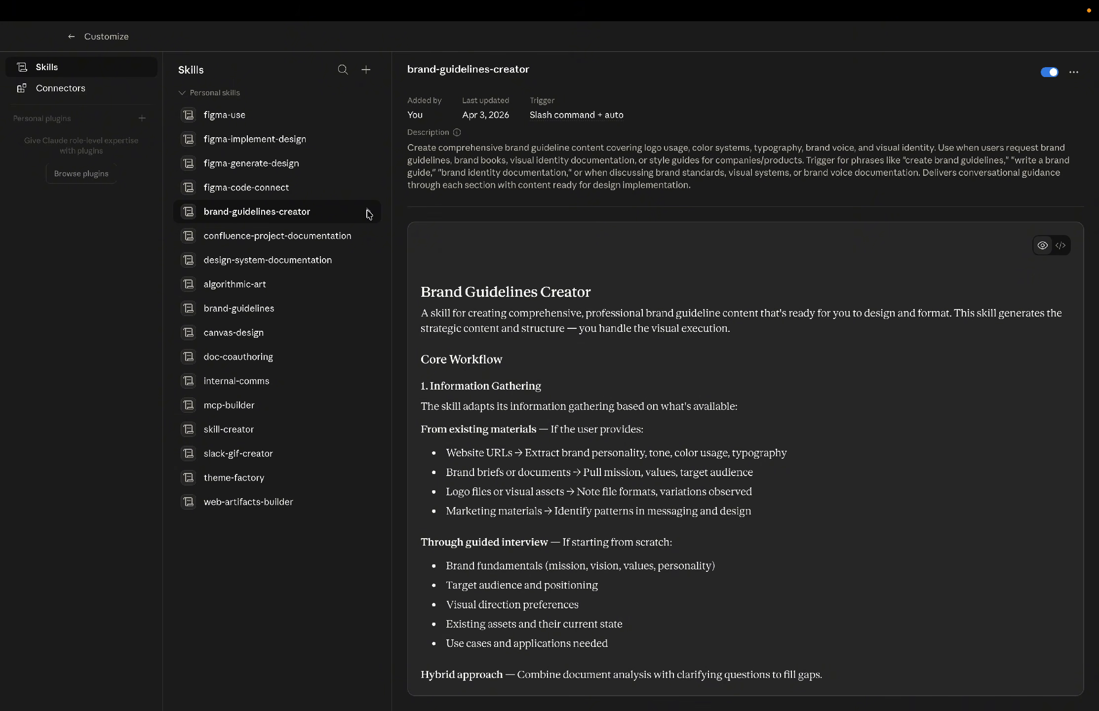
left_click(71, 44)
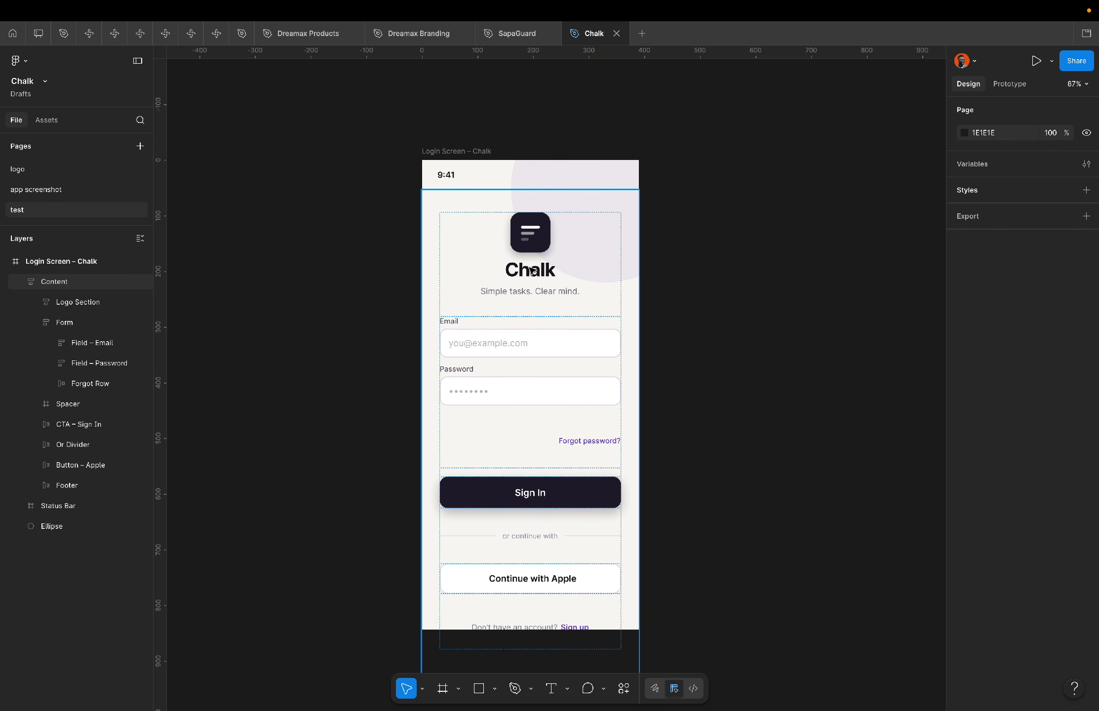
left_click(533, 291, "super")
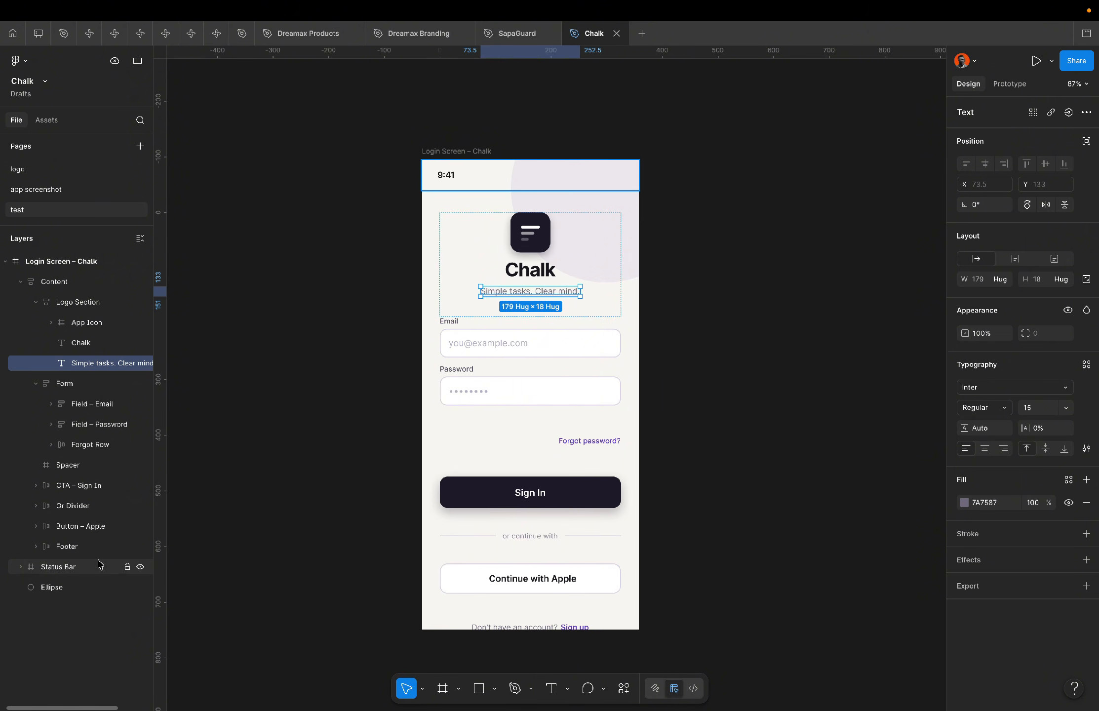
left_click(364, 272)
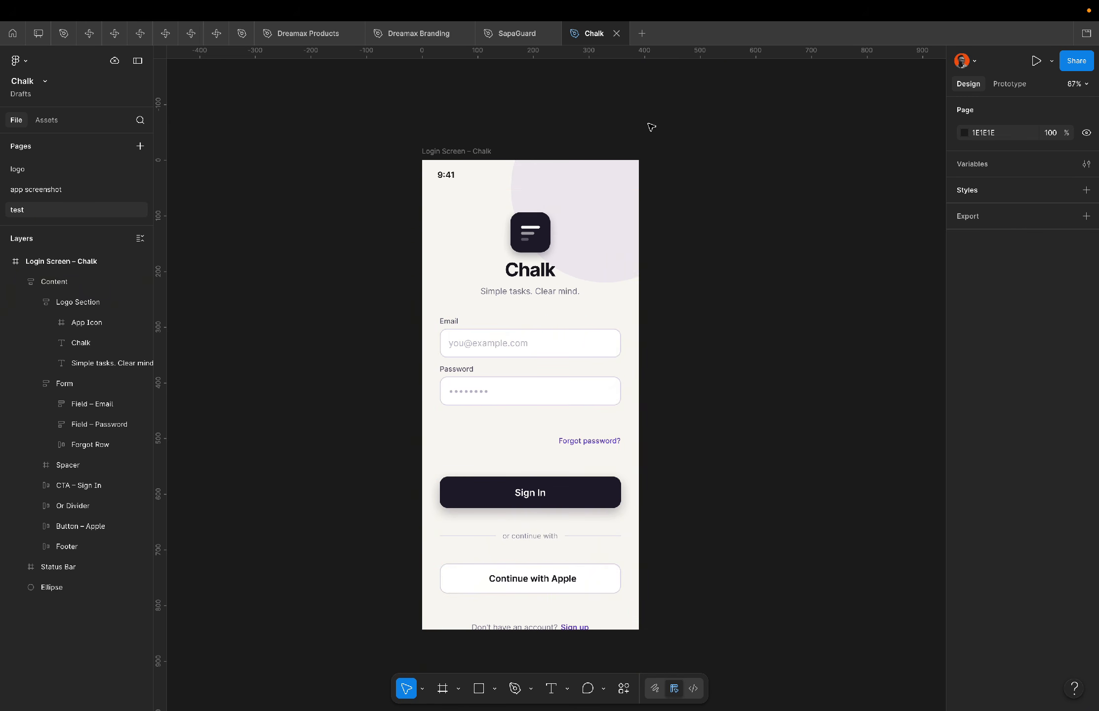
key("ctrl+Left")
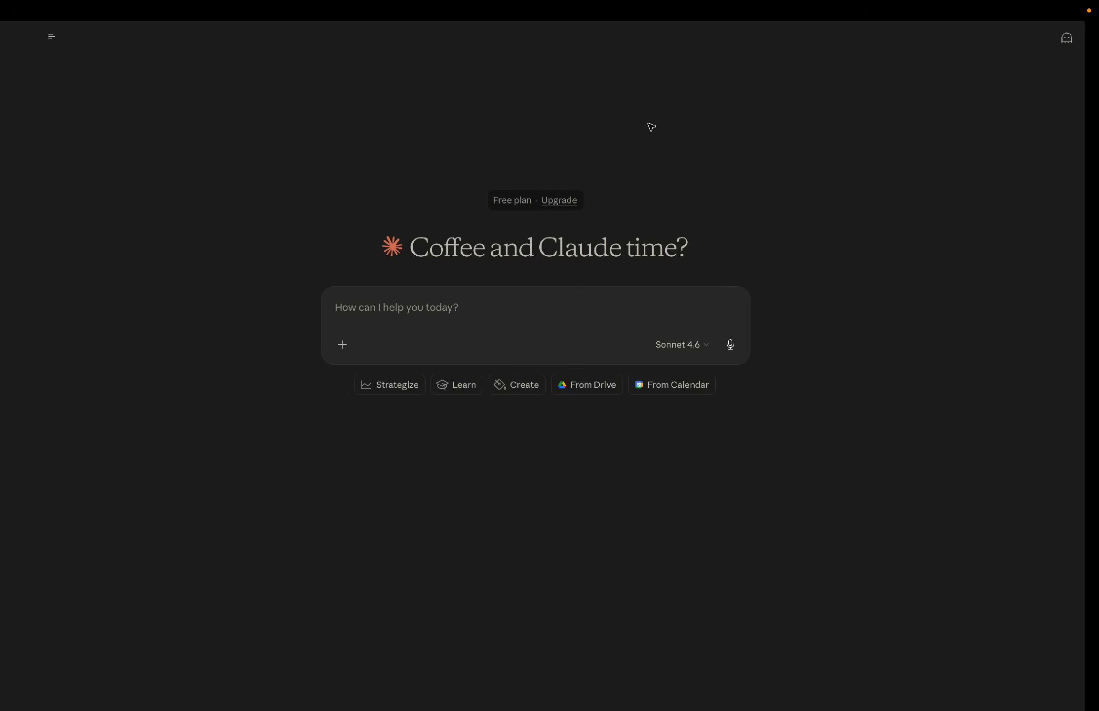
key("ctrl+Right")
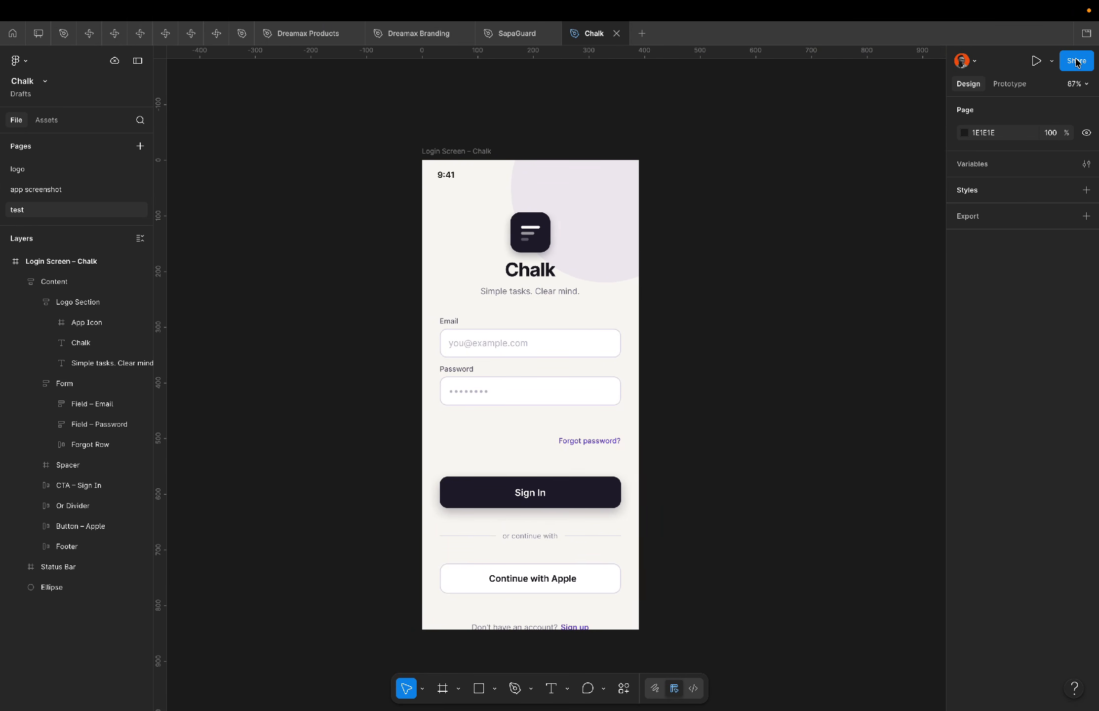
Copy the link to the test page of the Chalk file in Figma.
right_click(104, 210)
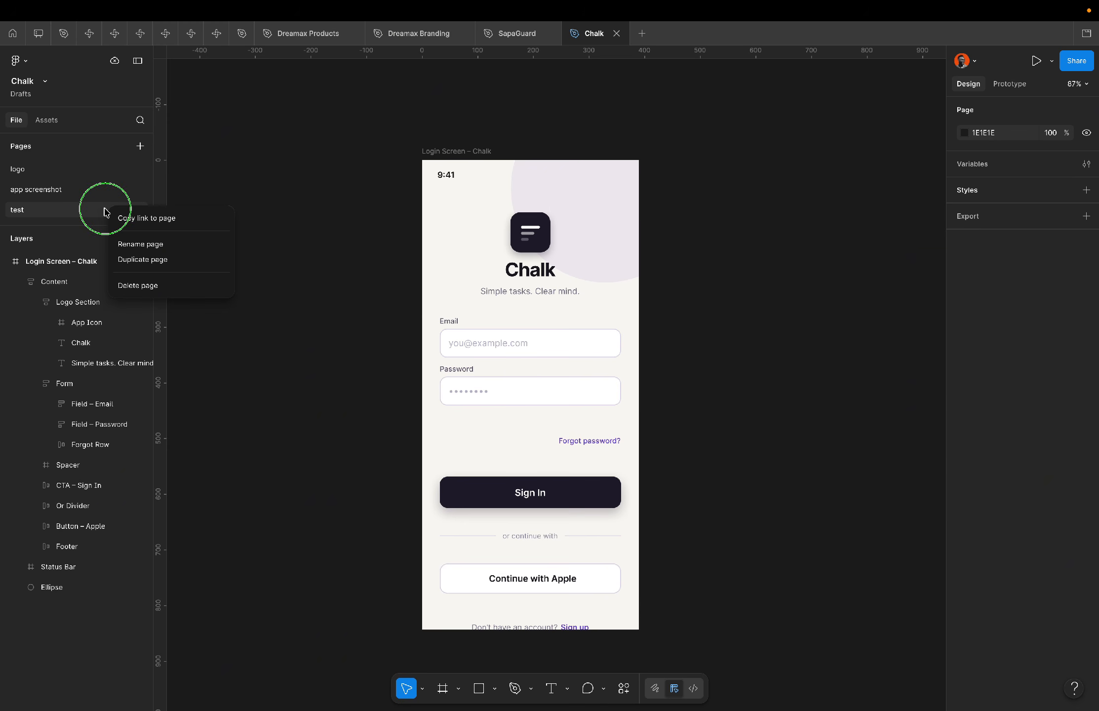
left_click(175, 218)
key("ctrl+Left")
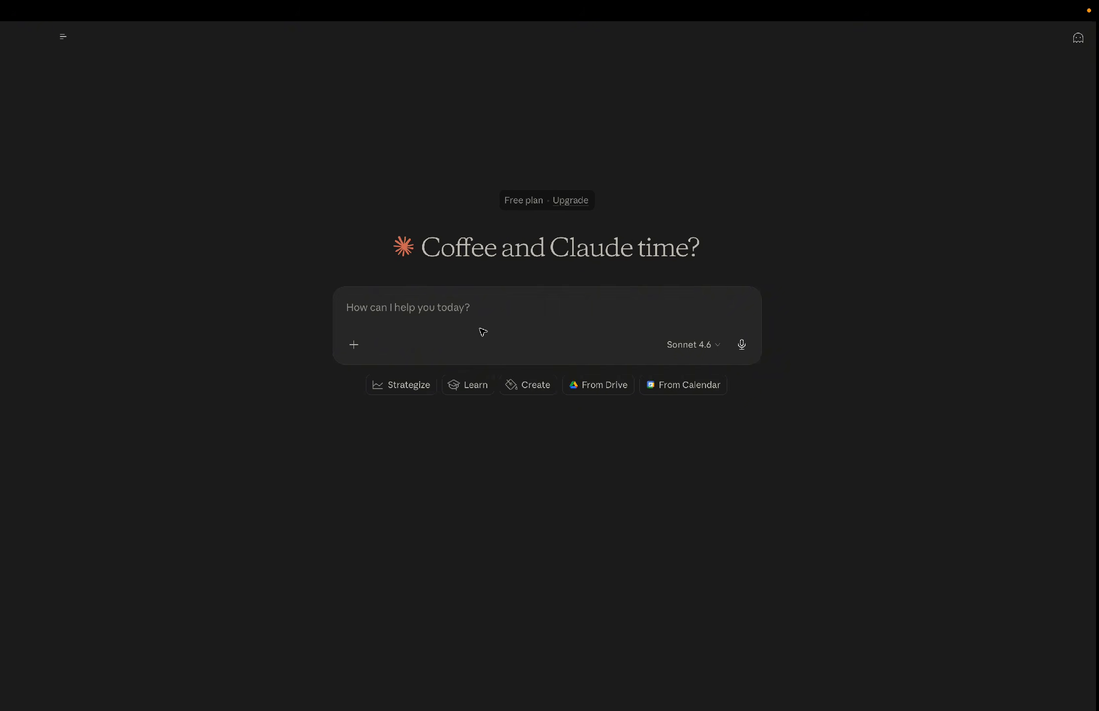
left_click(432, 307)
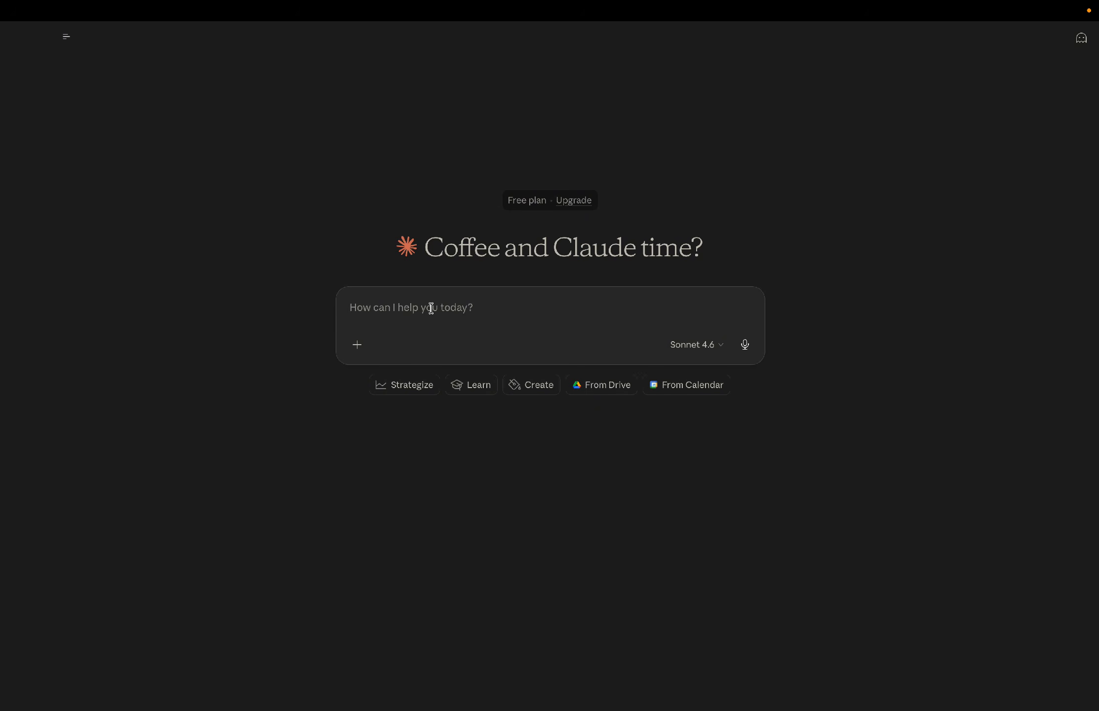
key("ctrl+Right")
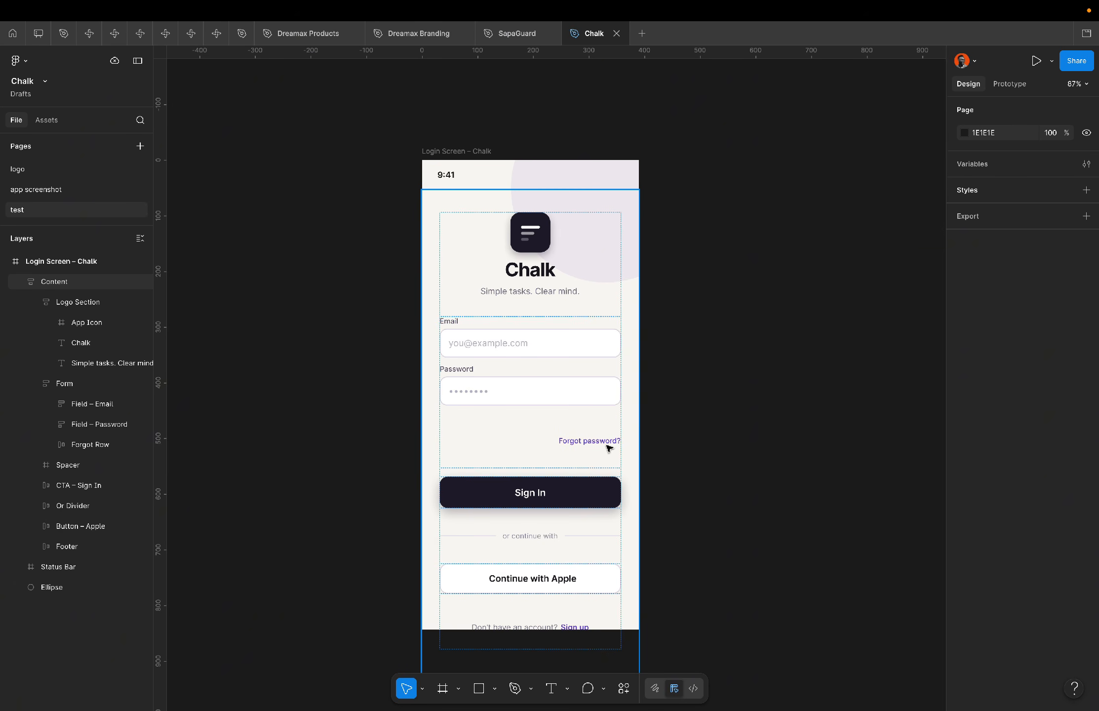
Write a prompt asking to create the forgot password screen in this Figma file page and paste the page link.
key("ctrl+Left")
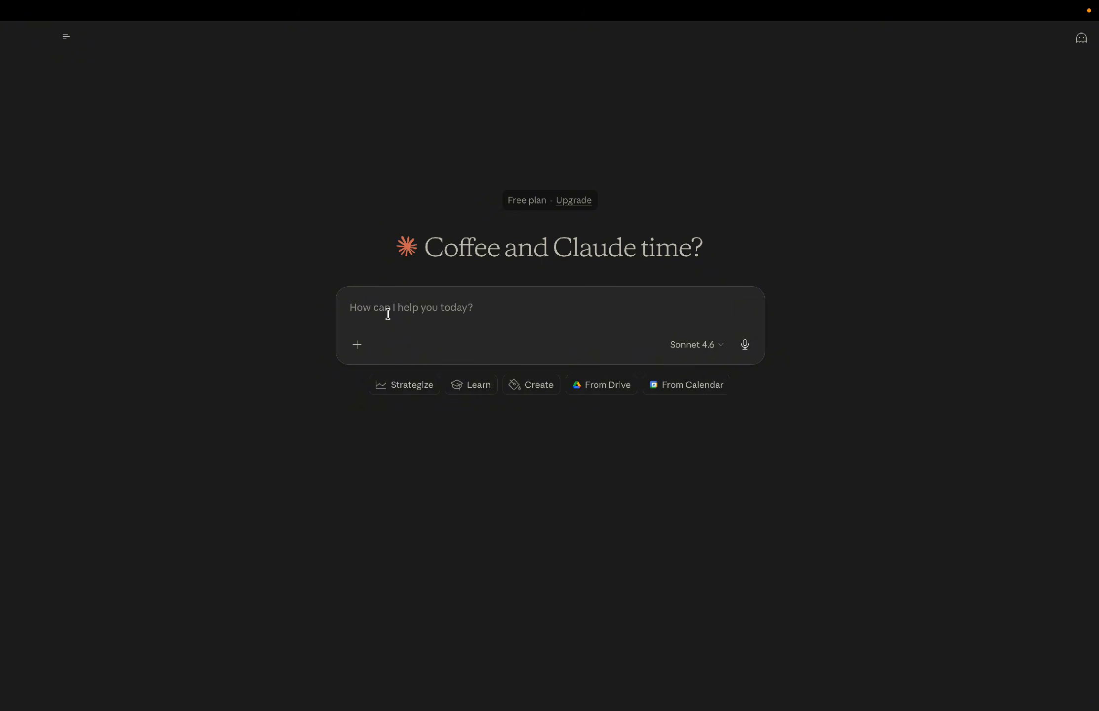
type("In thi sfile")
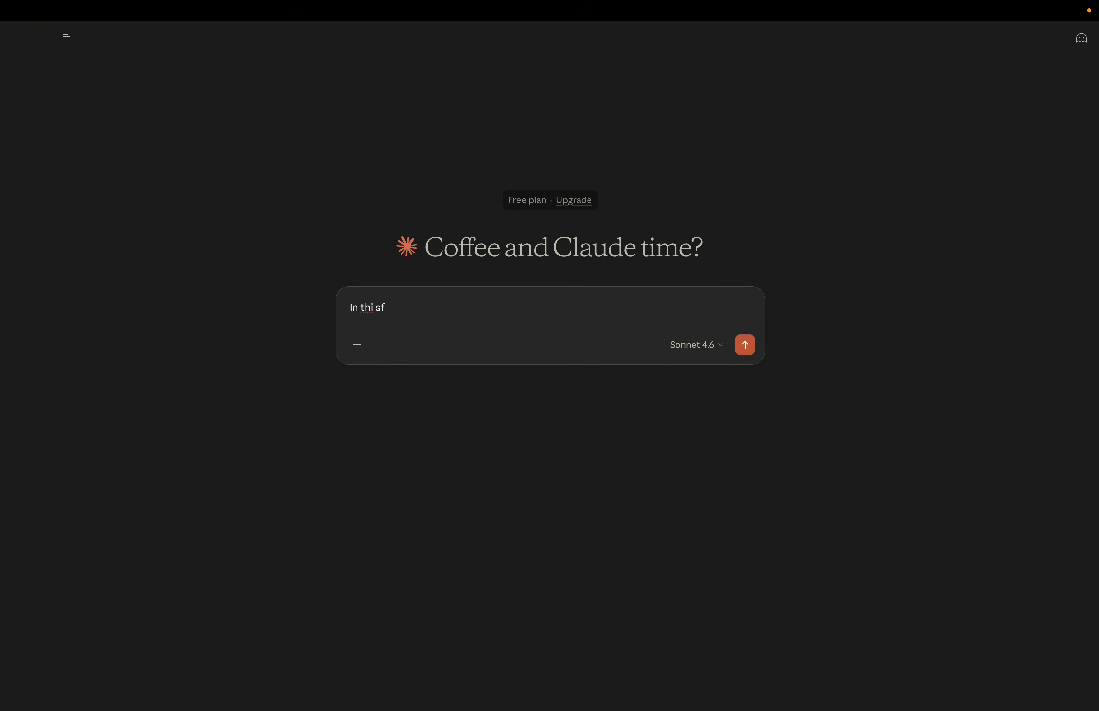
key("BackSpace")
key("BackSpace")
key("BackSpace")
key("BackSpace")
key("BackSpace")
key("BackSpace")
type("s file i have a login screen designe")
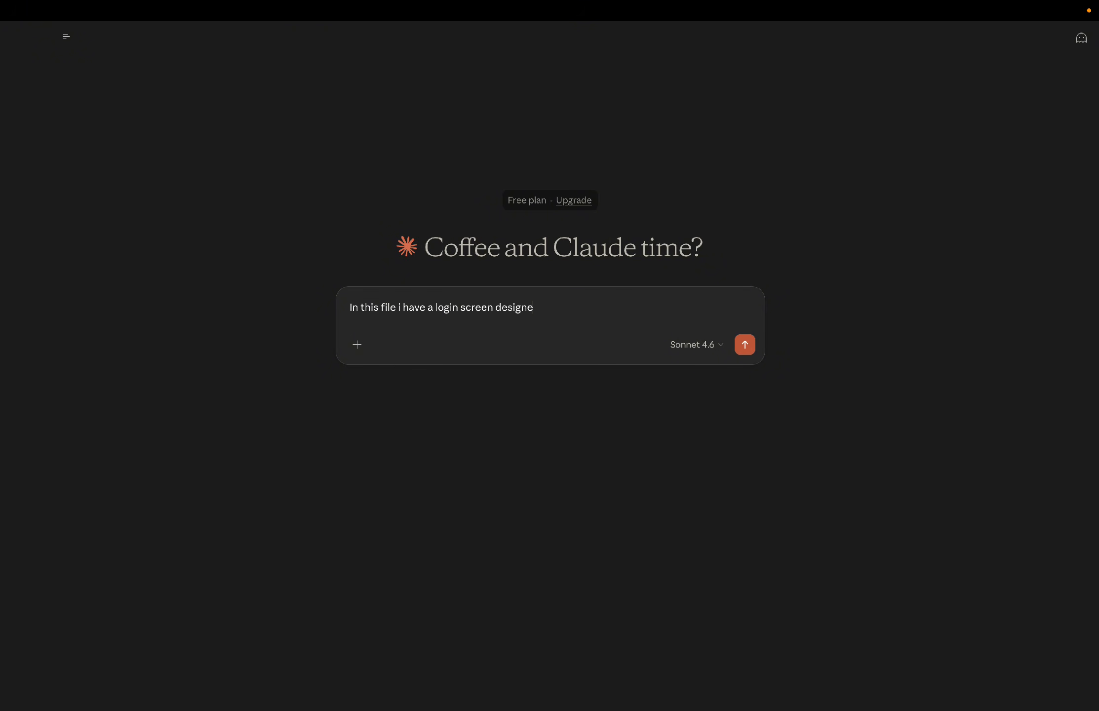
type("d already, create the forgot ")
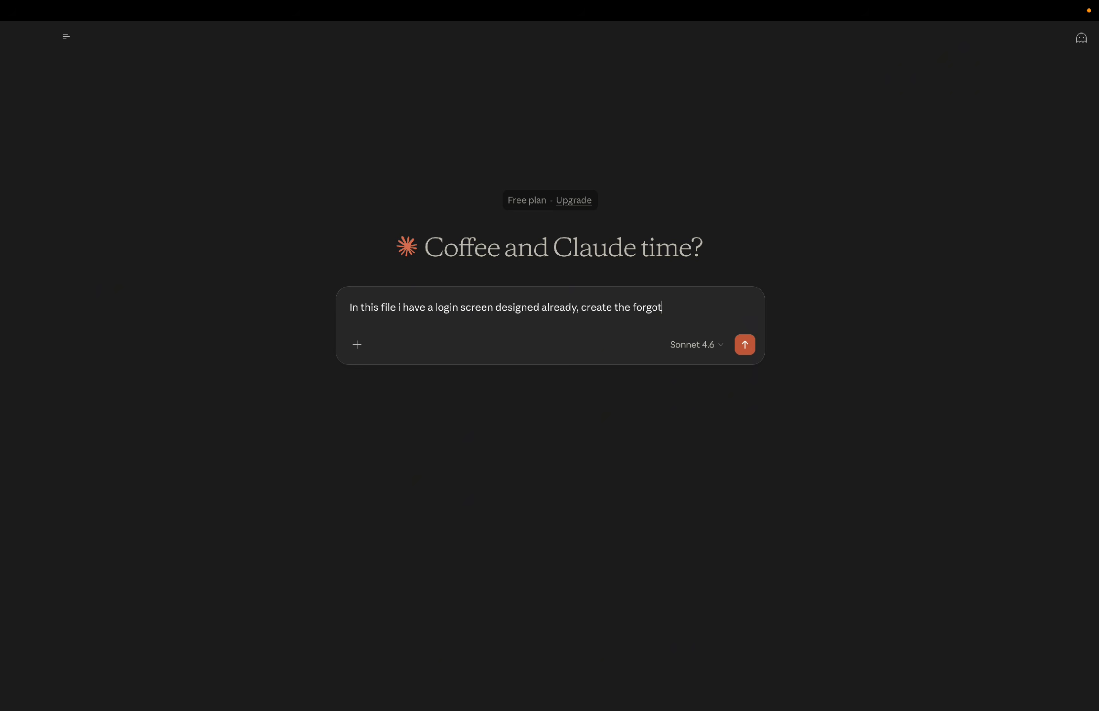
type("password screen and pa")
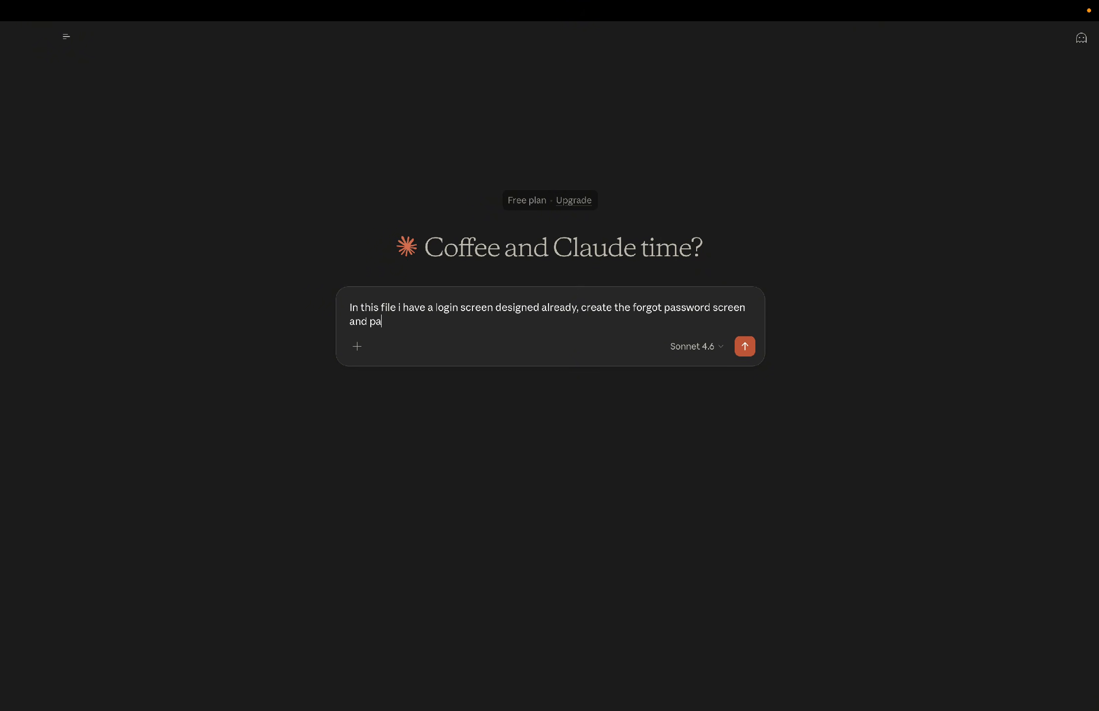
type("ste the design in this figma")
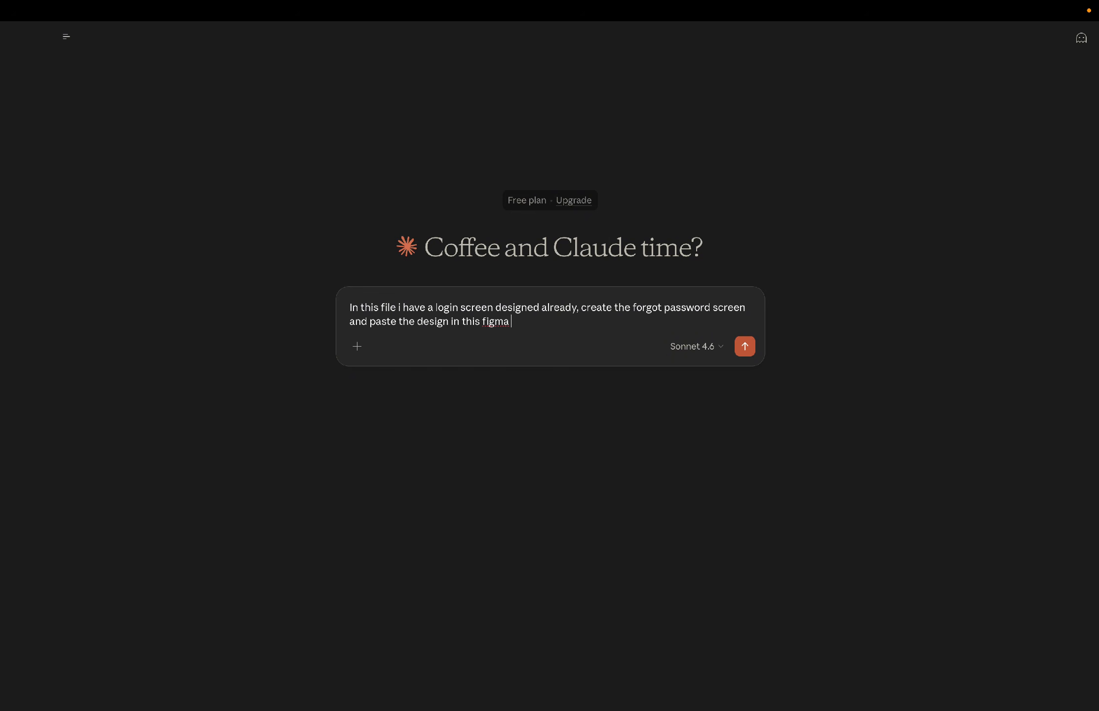
type(" file page")
key("super+v")
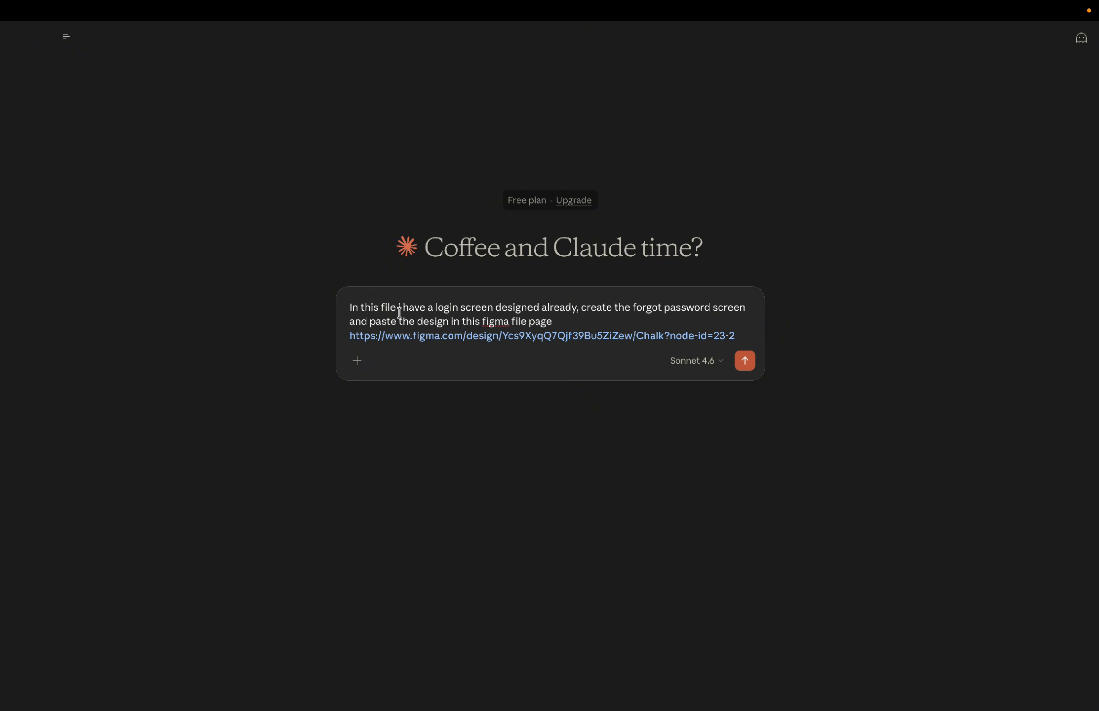
Send the prompt to Claude on a new line after the link.
key("shift+Return")
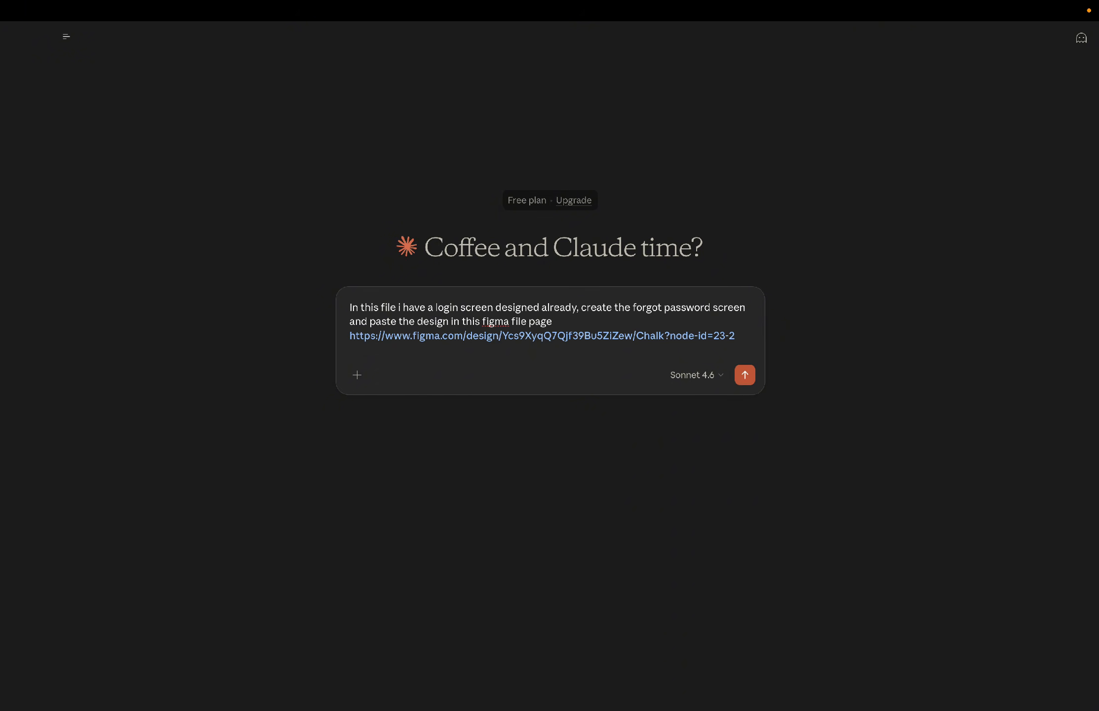
type("/")
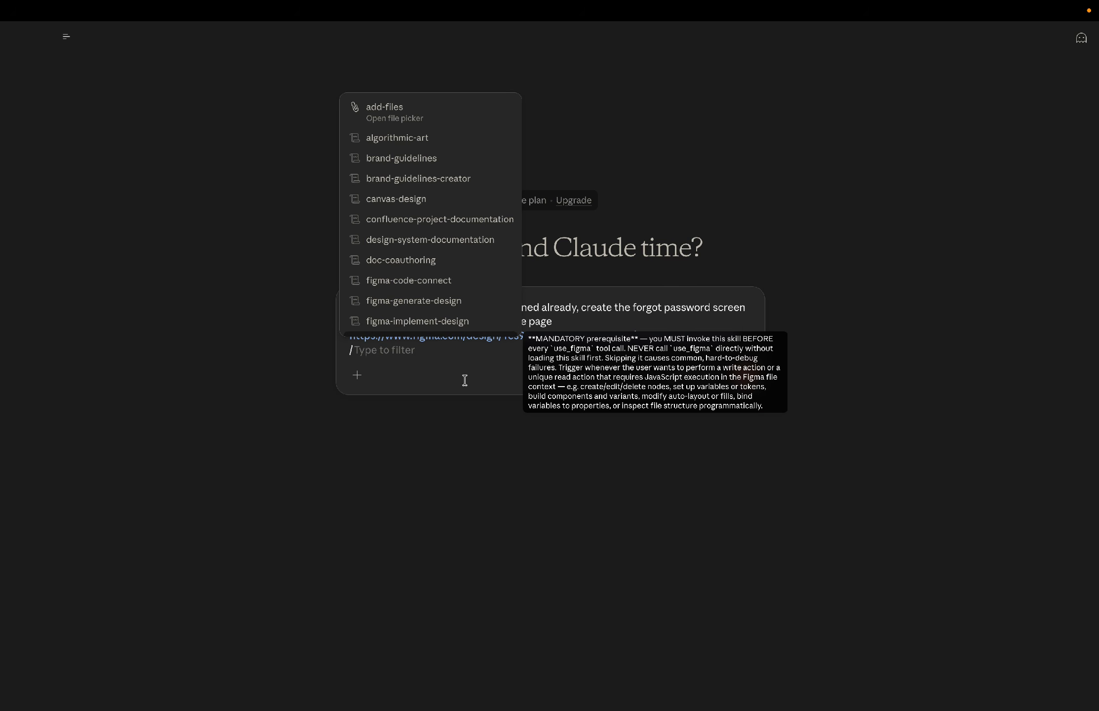
left_click(437, 349)
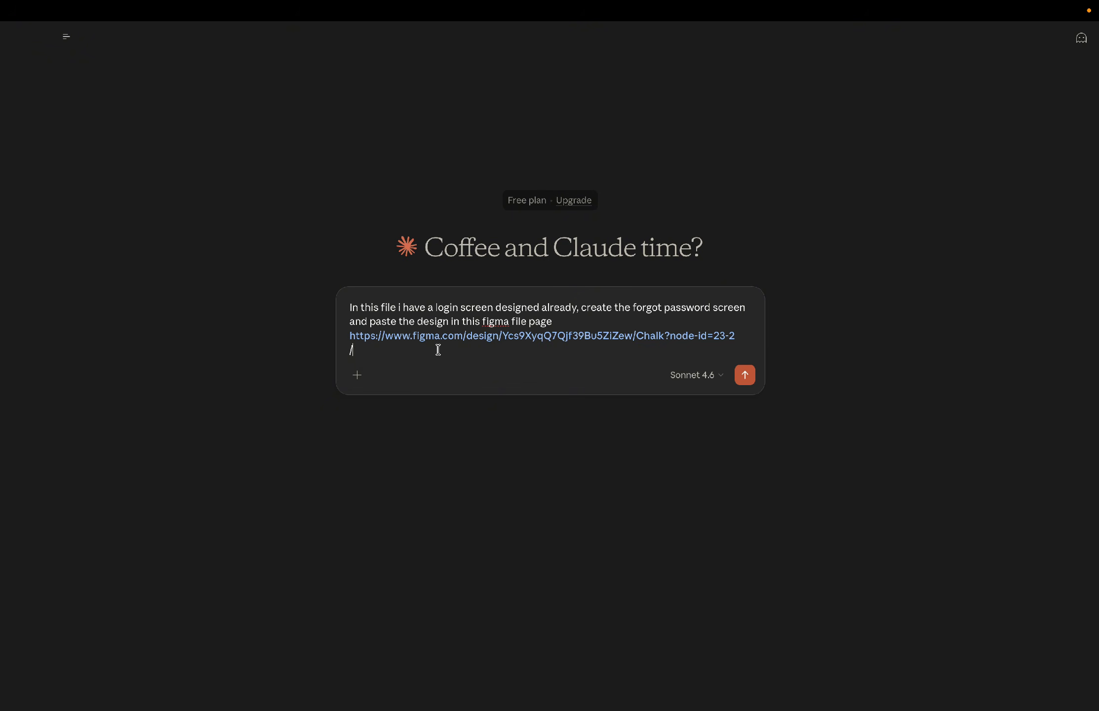
key("BackSpace")
left_click(743, 375)
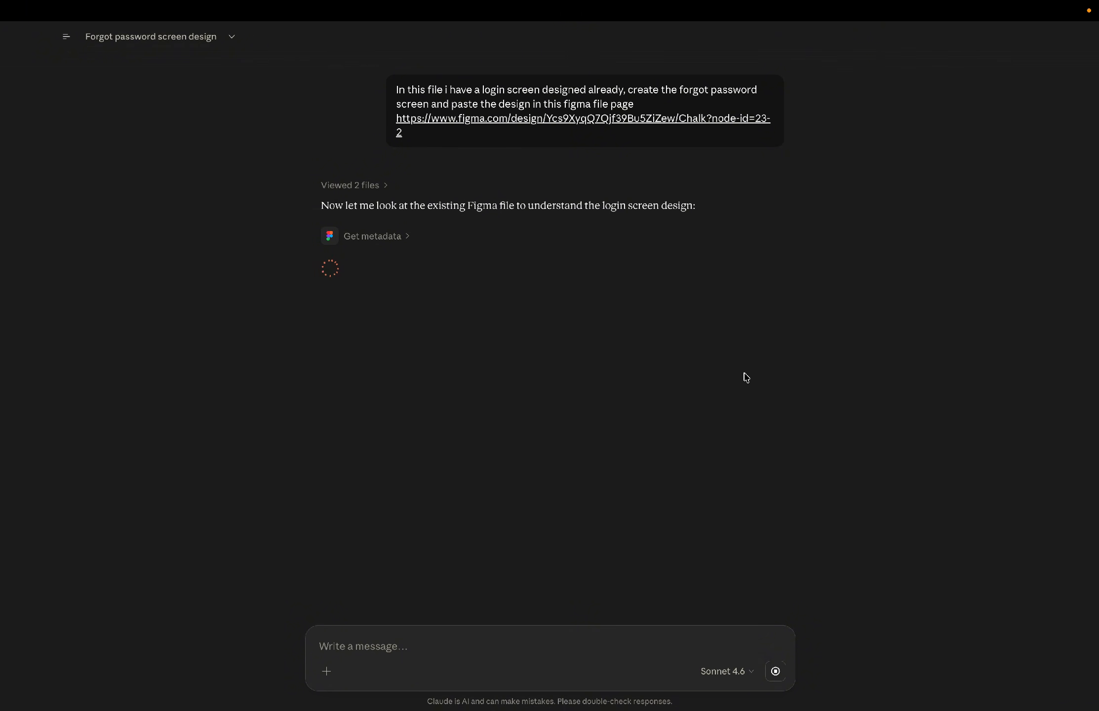
key("ctrl+Right")
left_click(1082, 60)
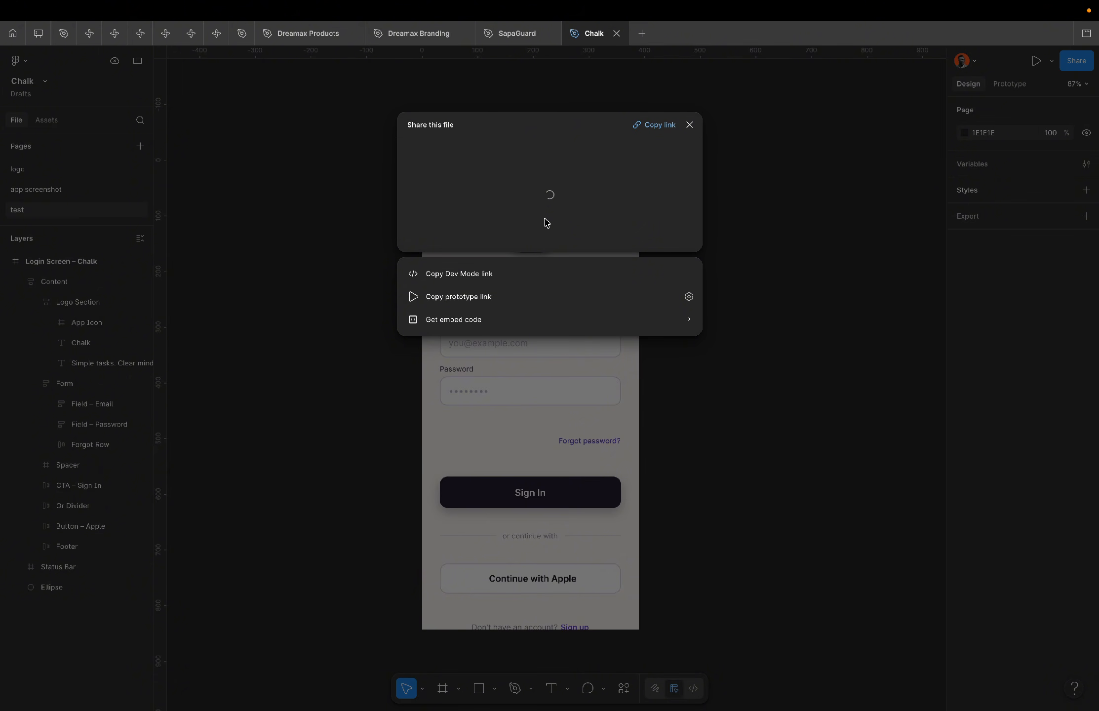
left_click(691, 126)
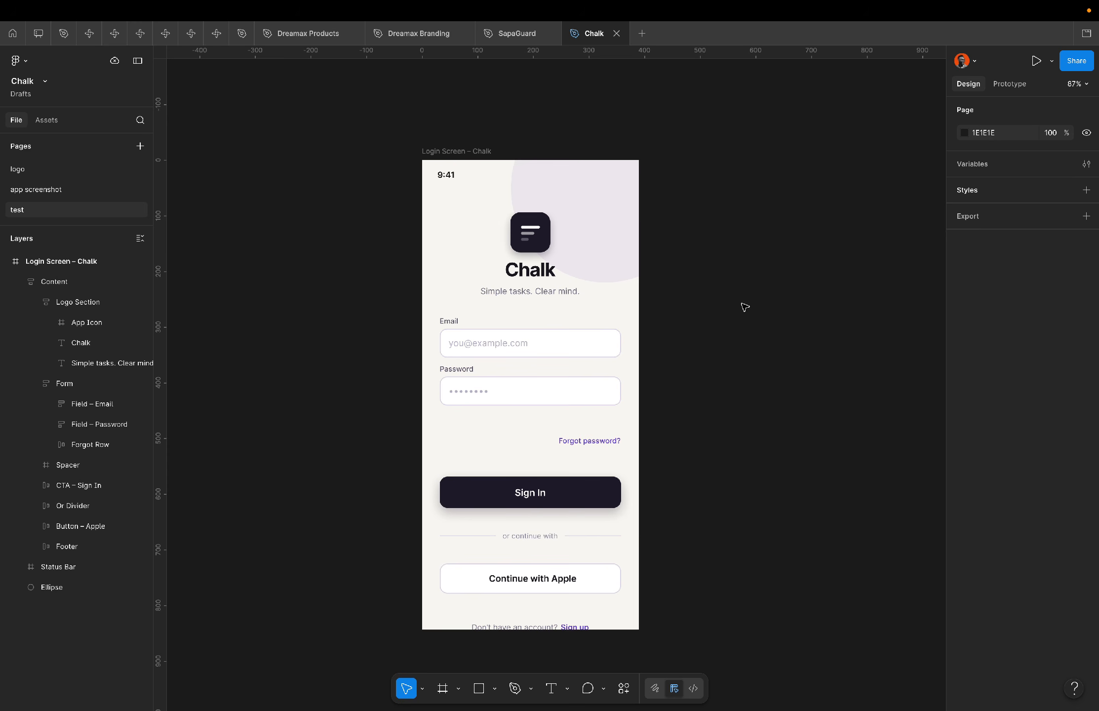
Allow Claude's two Use Figma tool requests once each.
key("ctrl+Left")
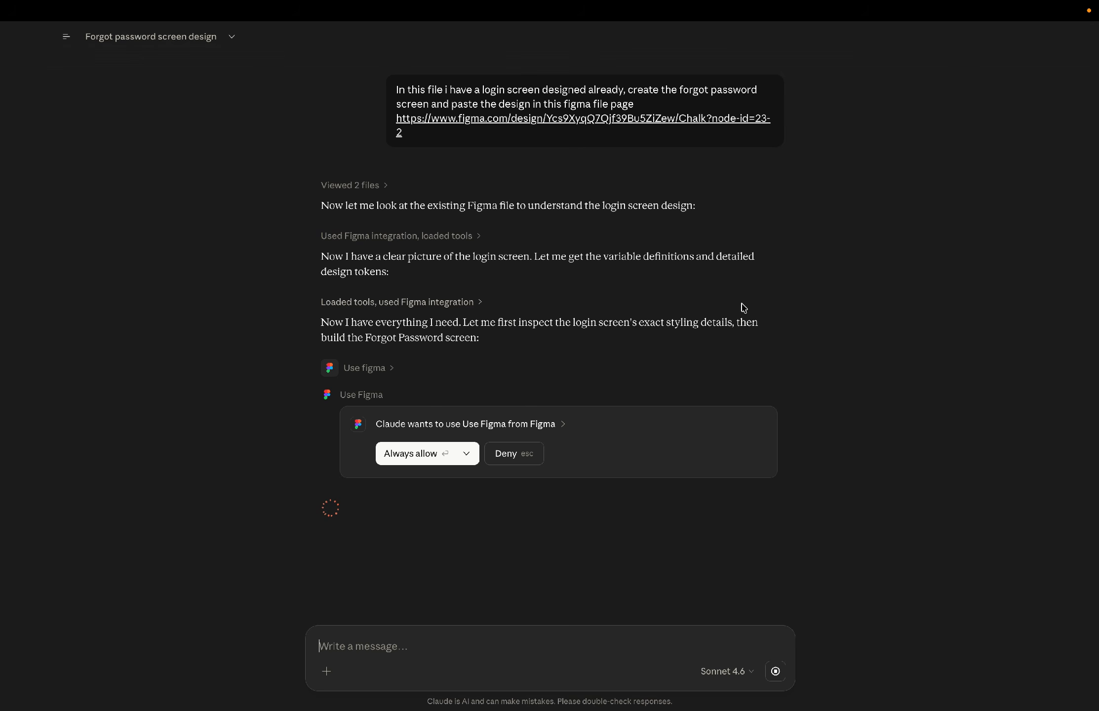
left_click(466, 454)
left_click(442, 483)
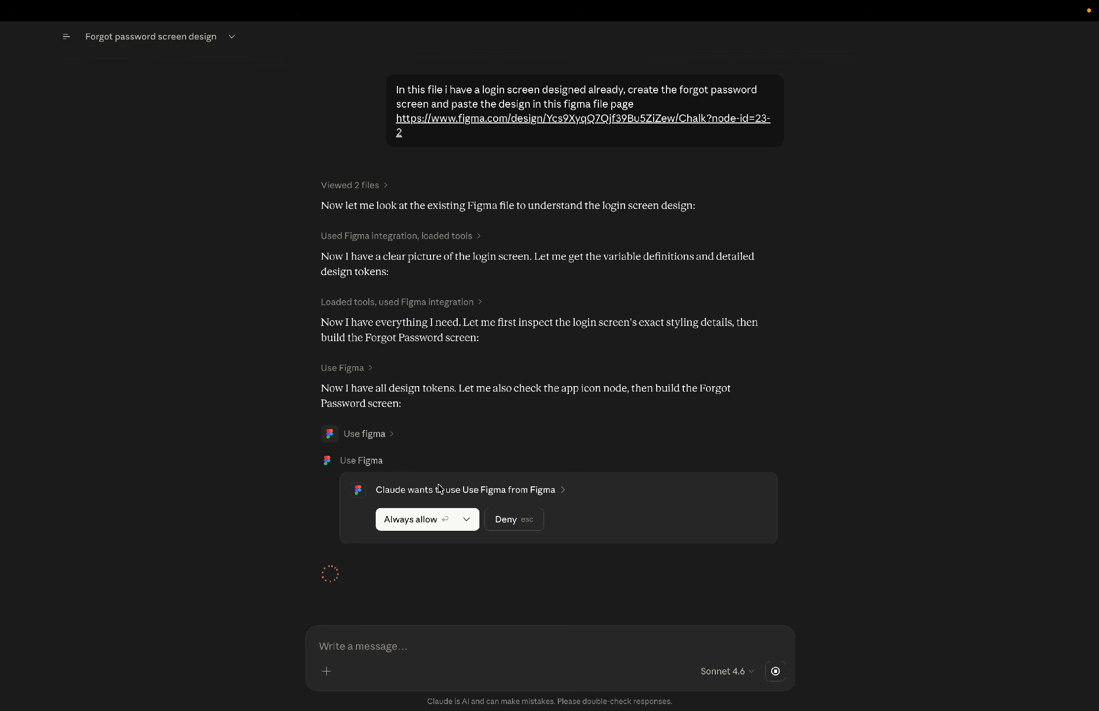
left_click(465, 519)
left_click(457, 548)
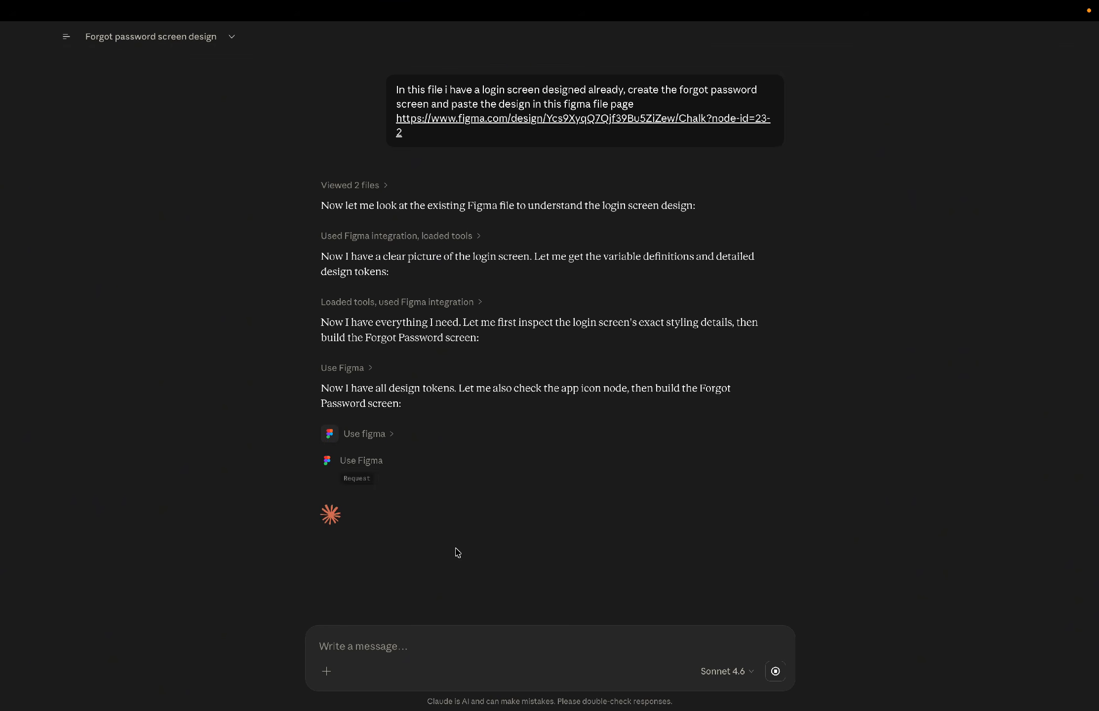
Check the Figma canvas of the test page for new frames.
key("ctrl+Right")
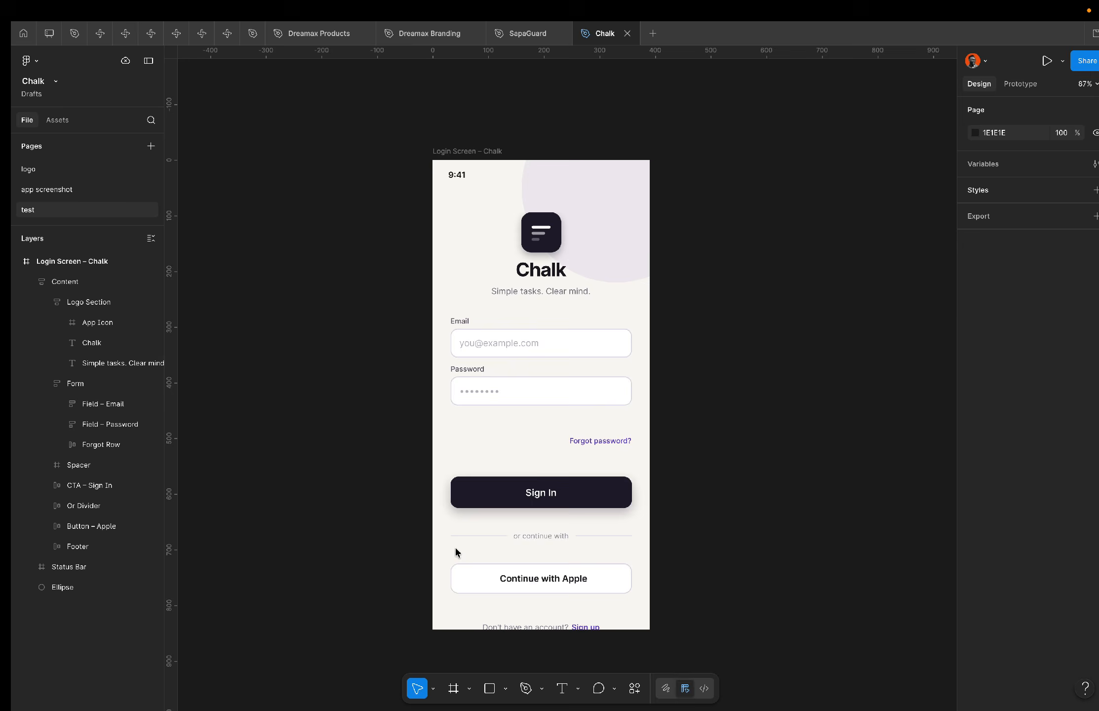
key("shift+2")
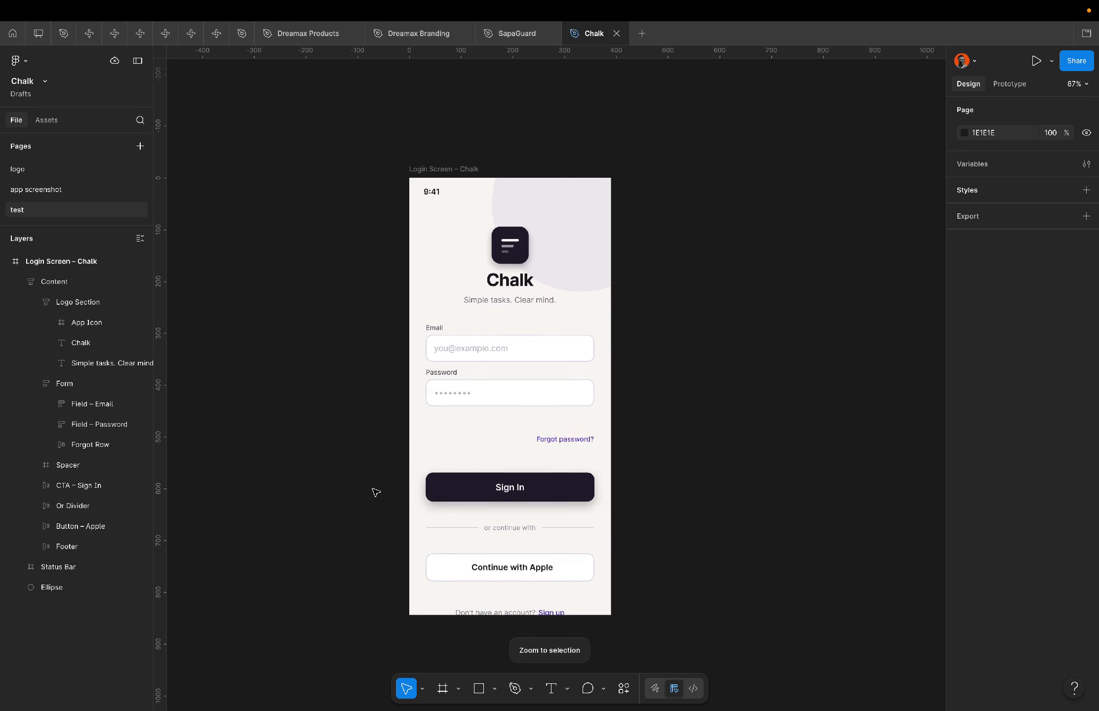
scroll(376, 492, "down", 5)
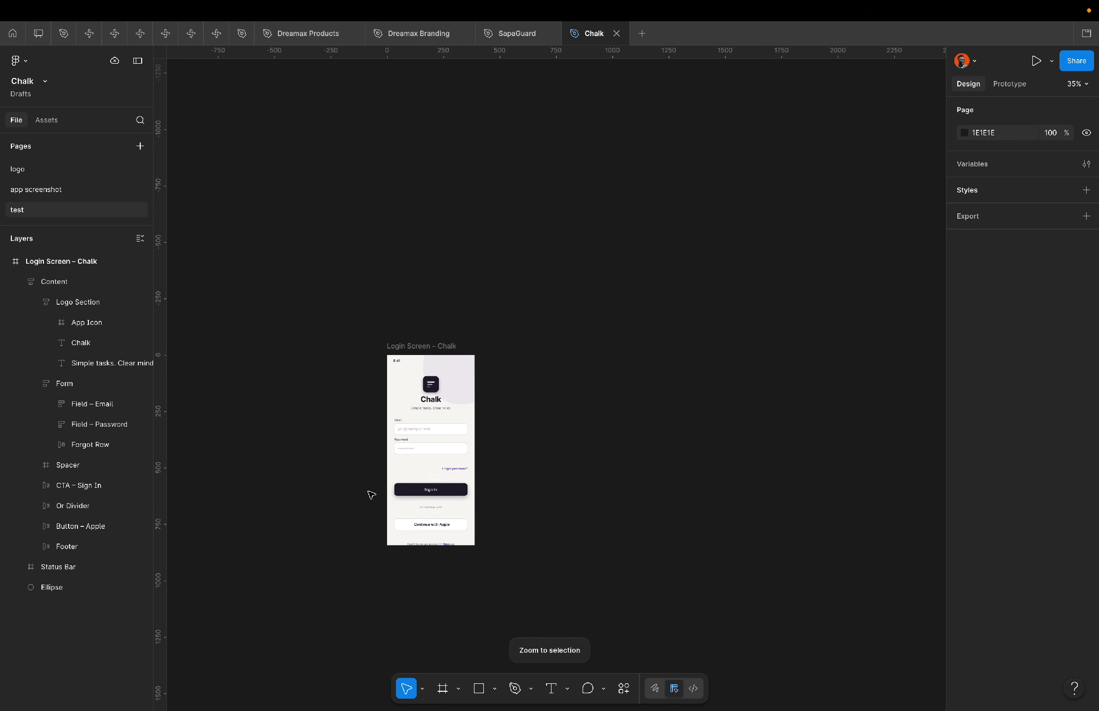
scroll(368, 492, "up", 1)
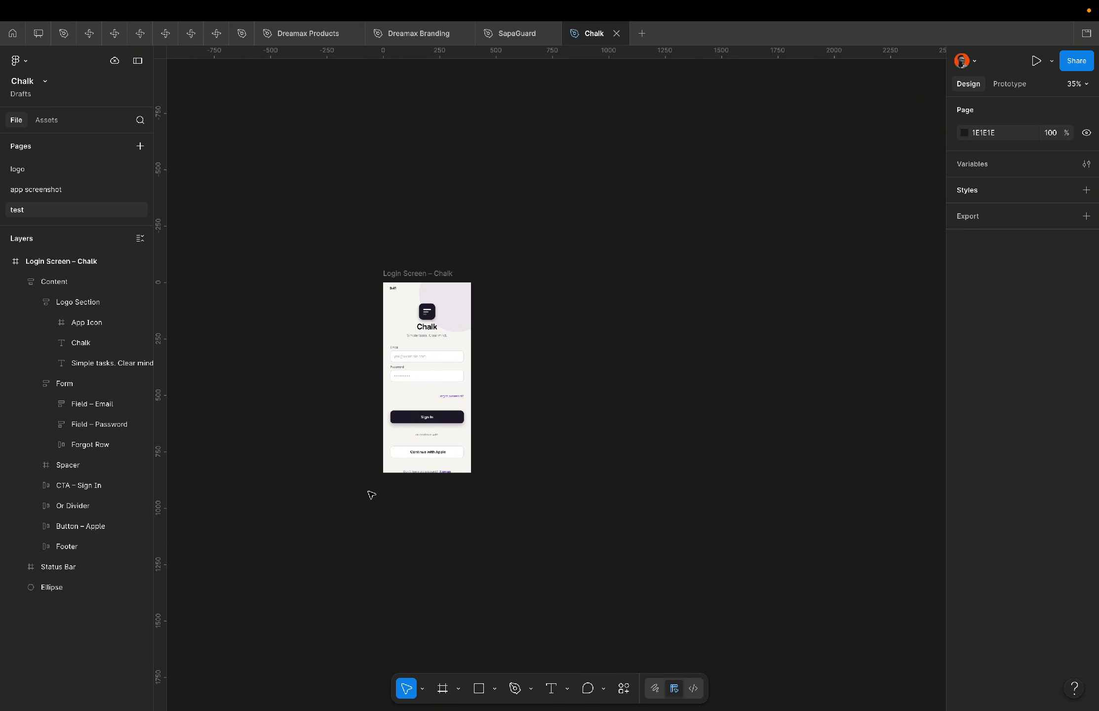
Allow Claude's next Use Figma tool request once.
key("ctrl+Left")
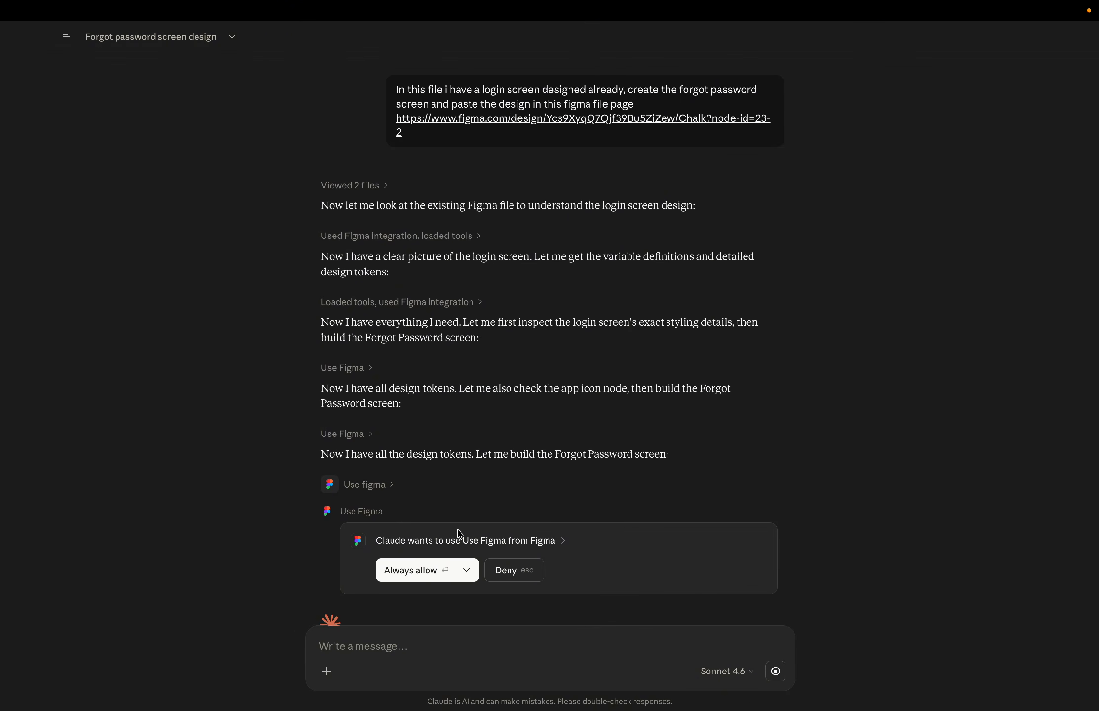
left_click(466, 569)
left_click(441, 603)
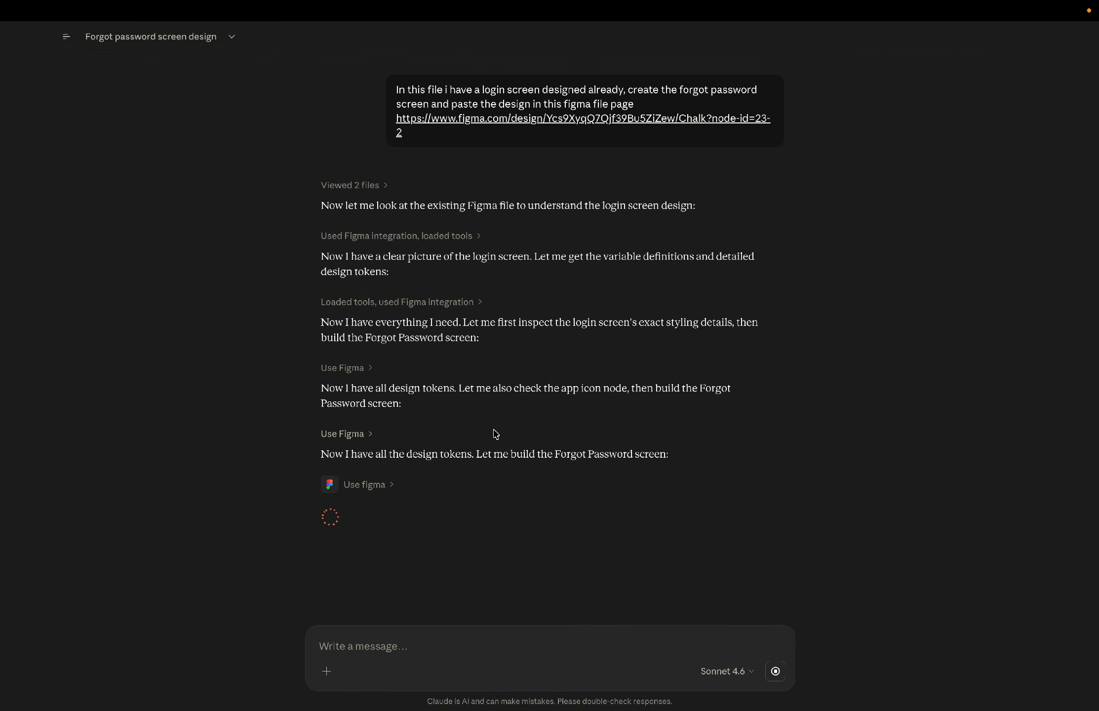
Inspect the generated Forgot Password screen beside the login frame and the login frame's selection colors.
key("ctrl+Right")
scroll(412, 430, "up", 5)
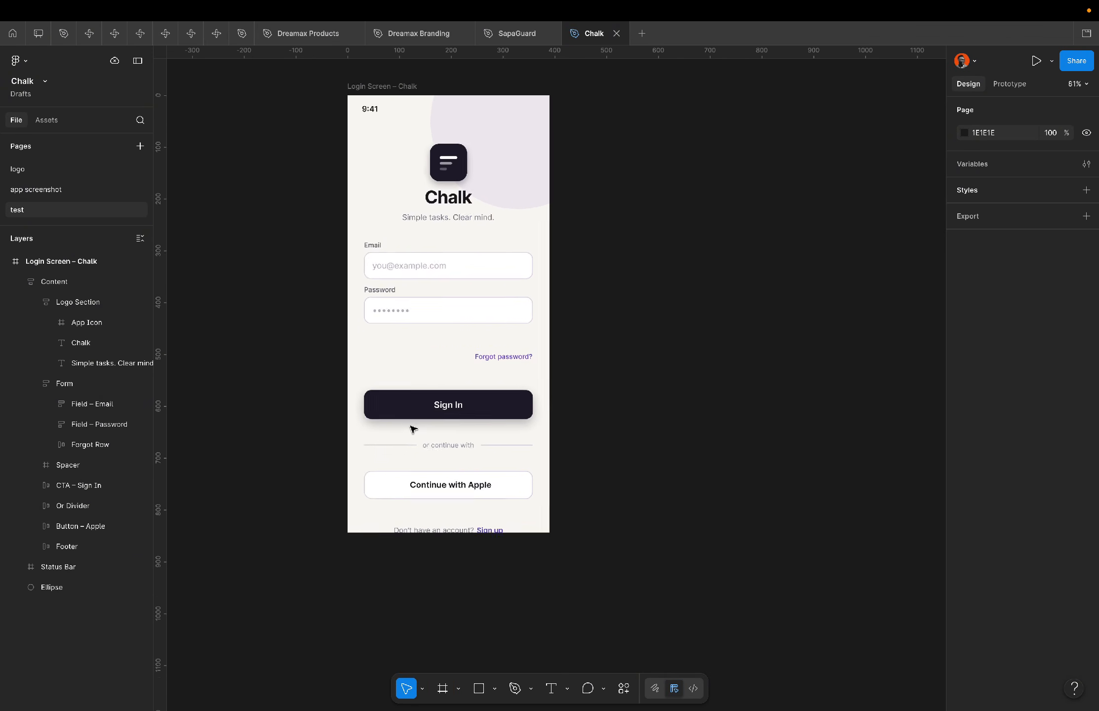
scroll(412, 429, "up", 2)
scroll(412, 430, "right", 2)
left_click(406, 267)
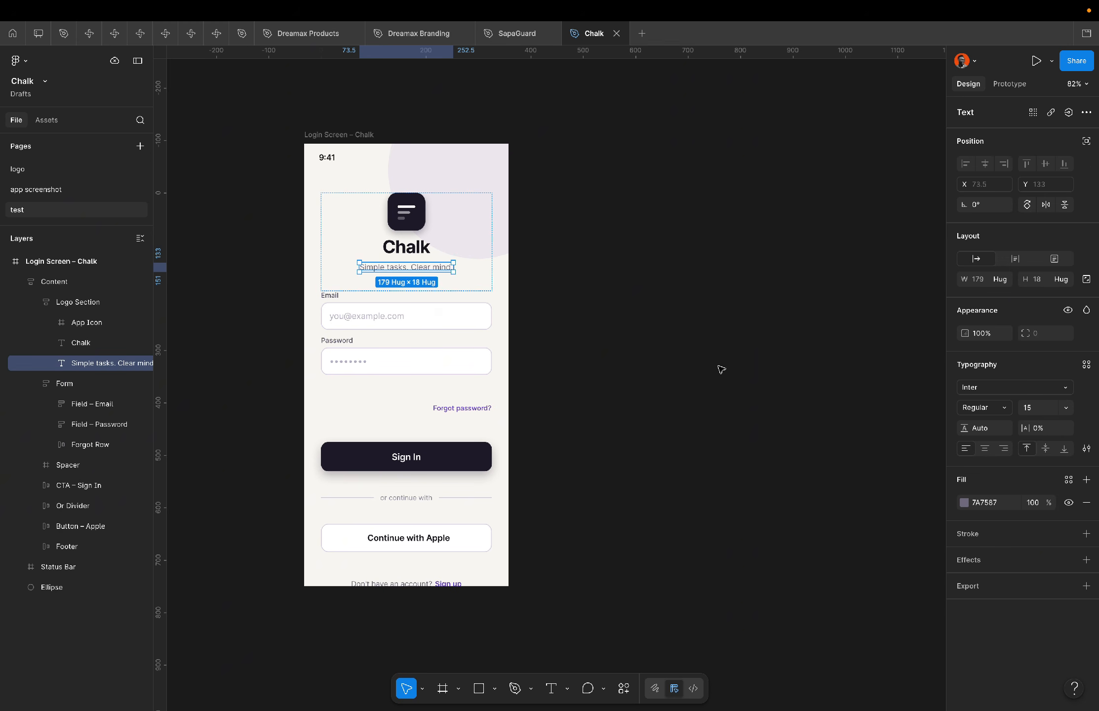
left_click(366, 135)
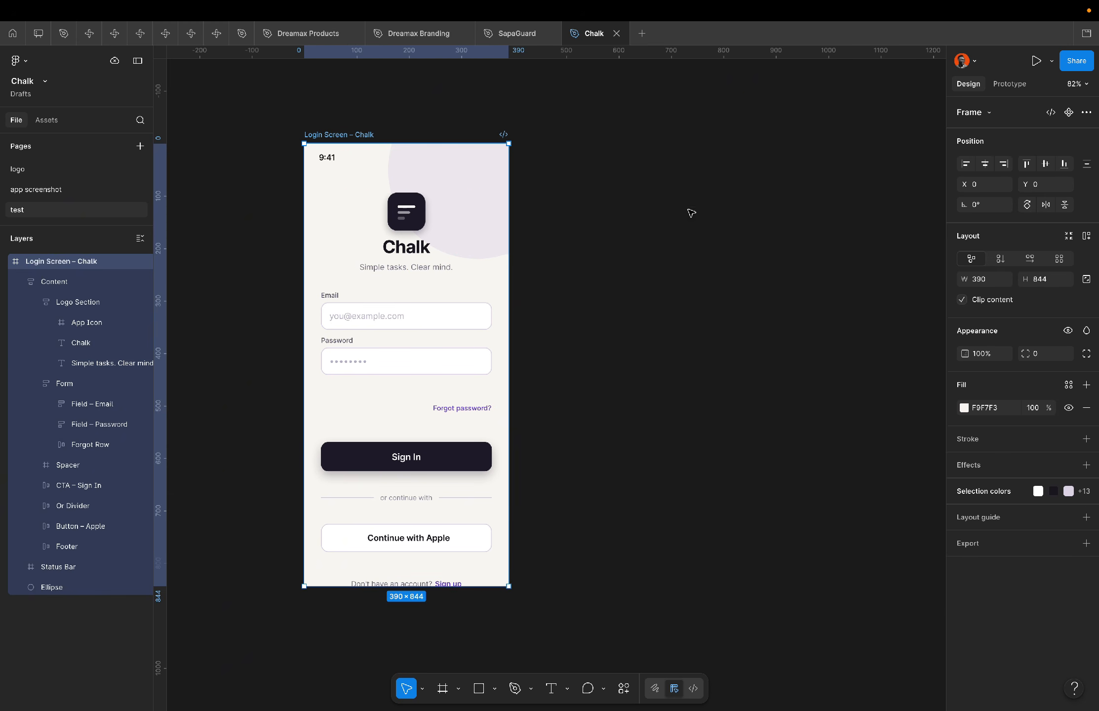
left_click(1083, 490)
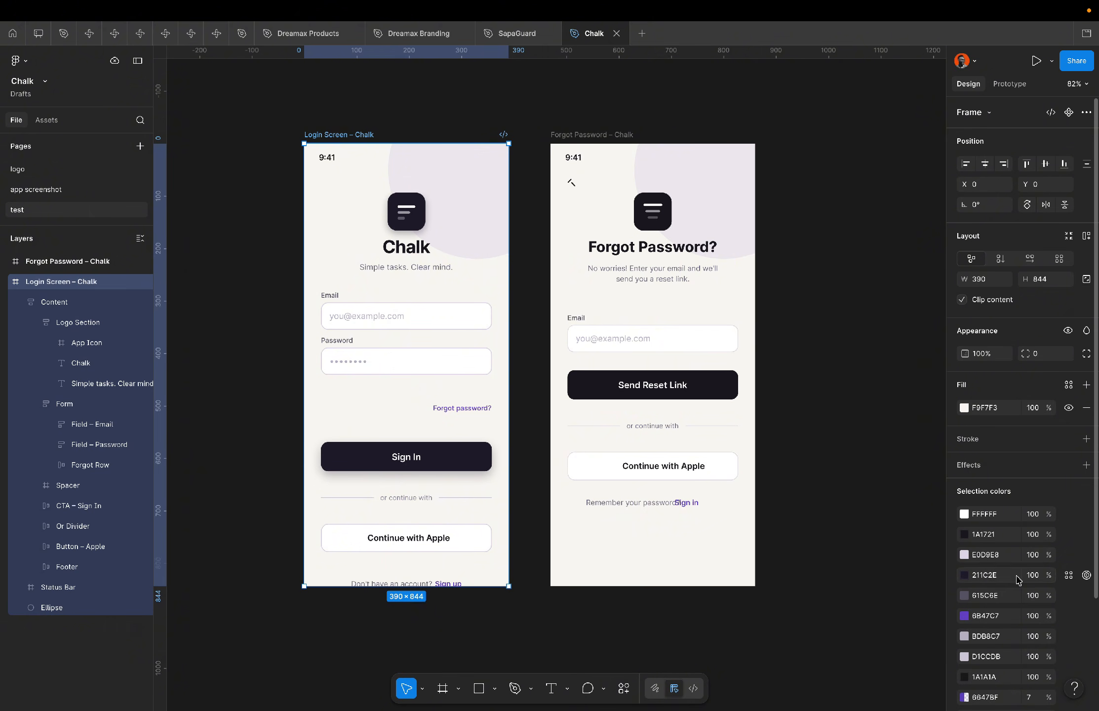
scroll(1002, 588, "down", 3)
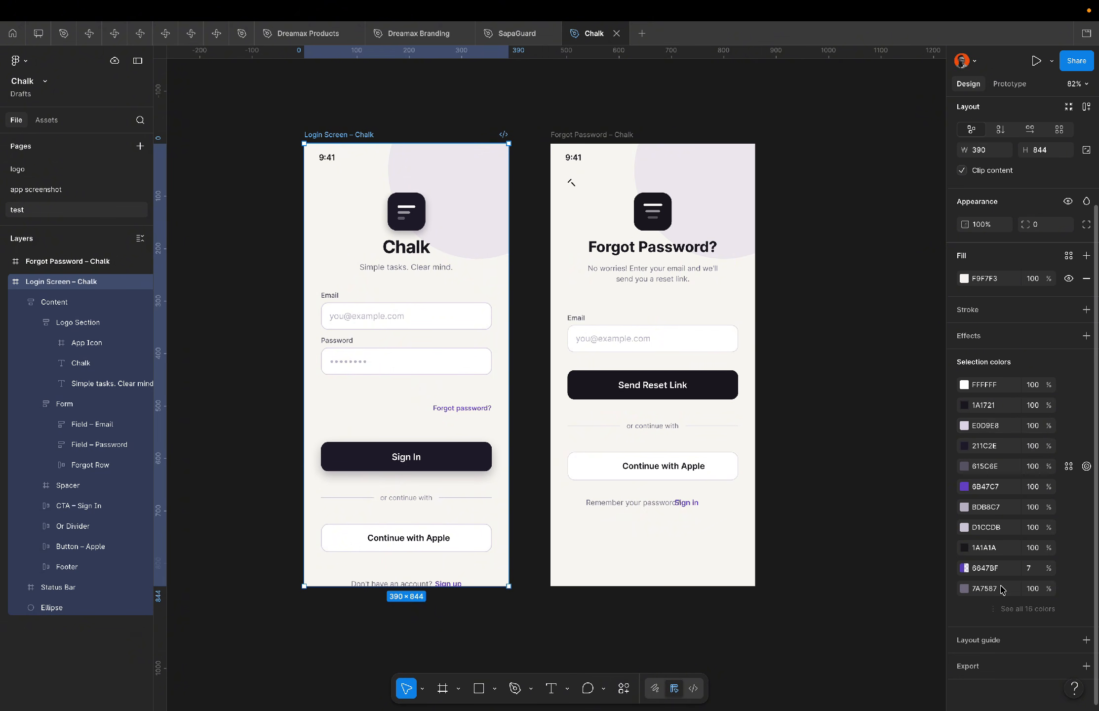
left_click(1021, 612)
scroll(1022, 615, "down", 1)
scroll(1022, 615, "down", 3)
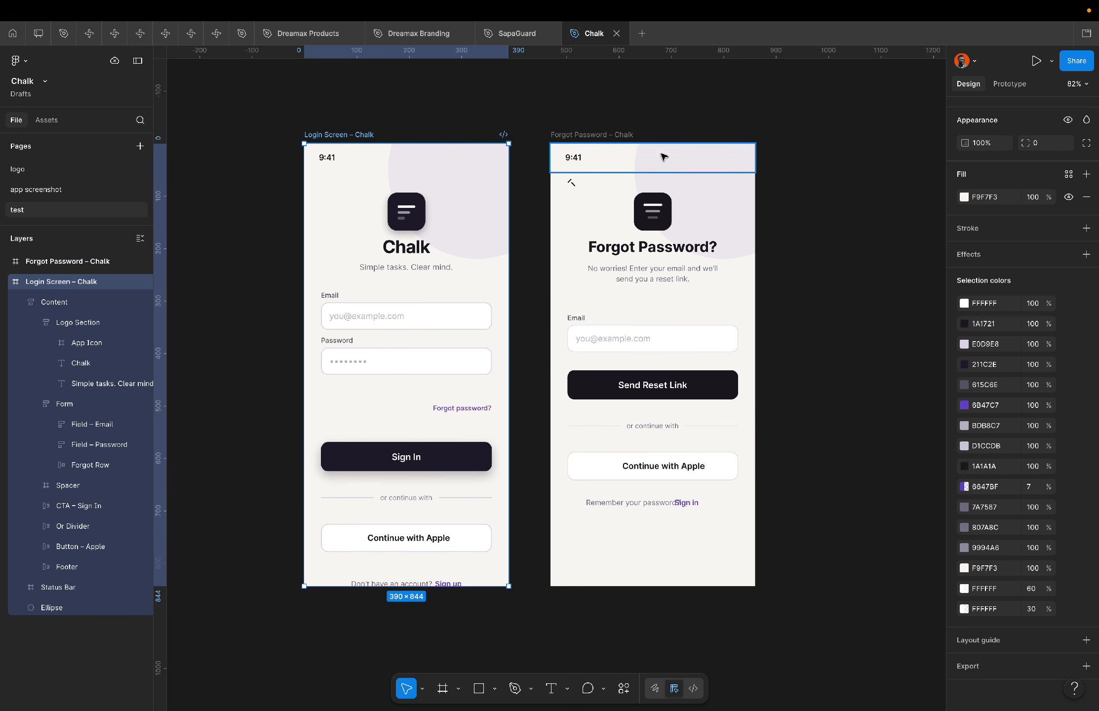
Allow Claude's Use Figma request to fix the footer and back button once.
key("ctrl+Left")
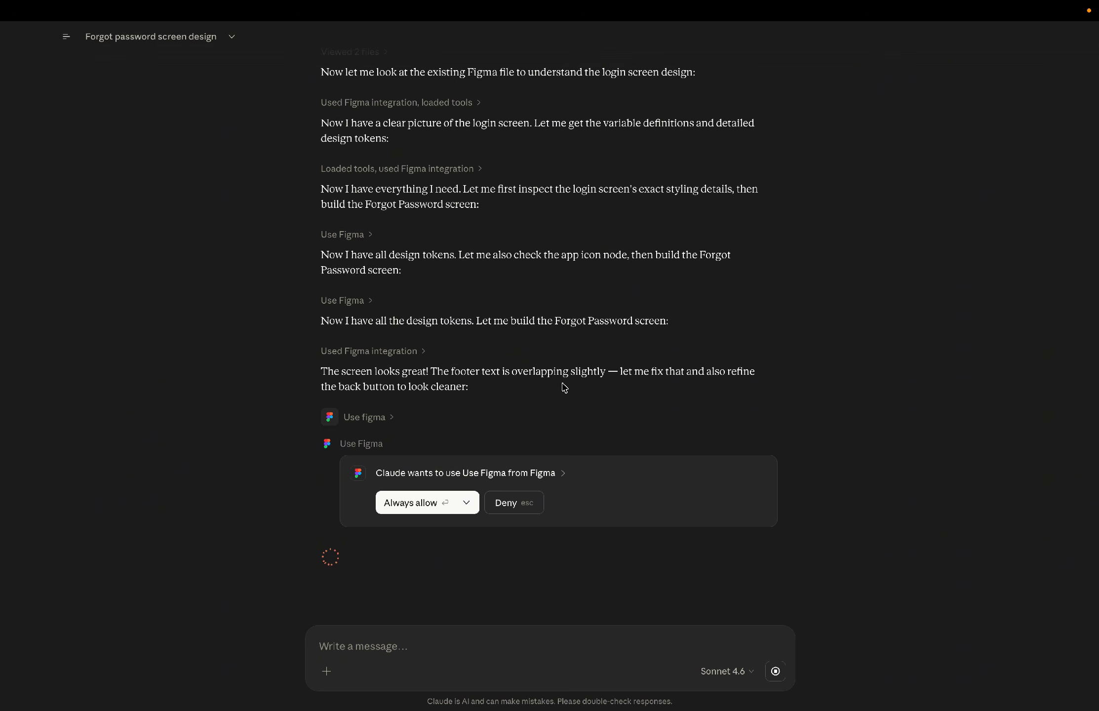
key("ctrl+Right")
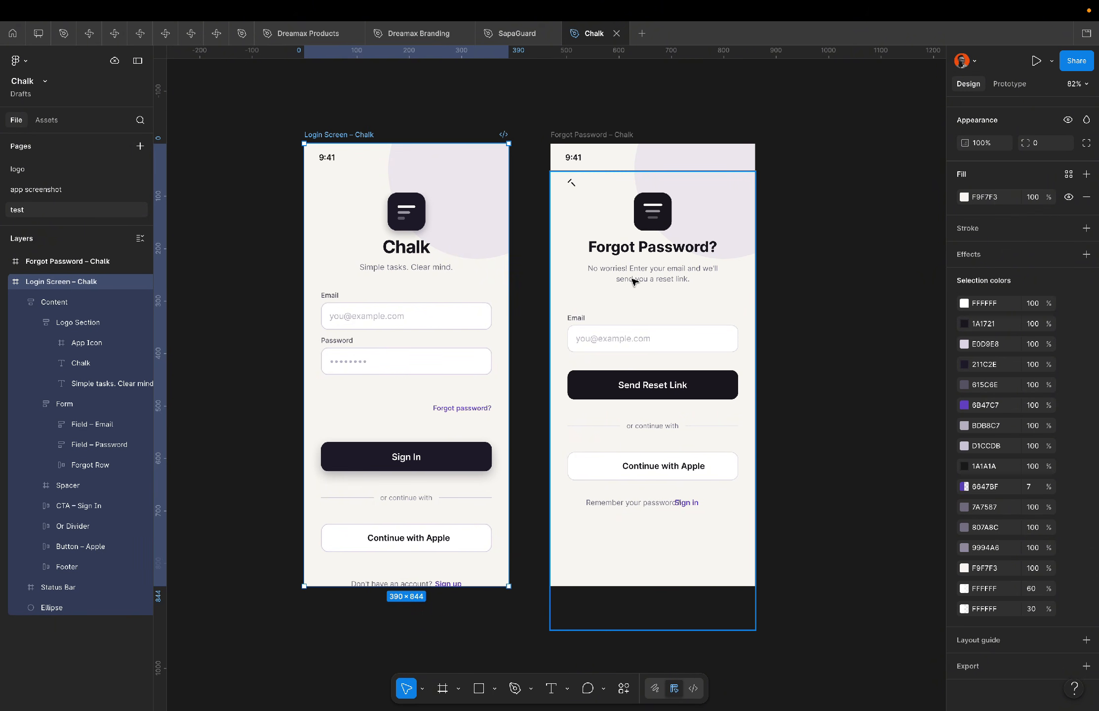
key("ctrl+Left")
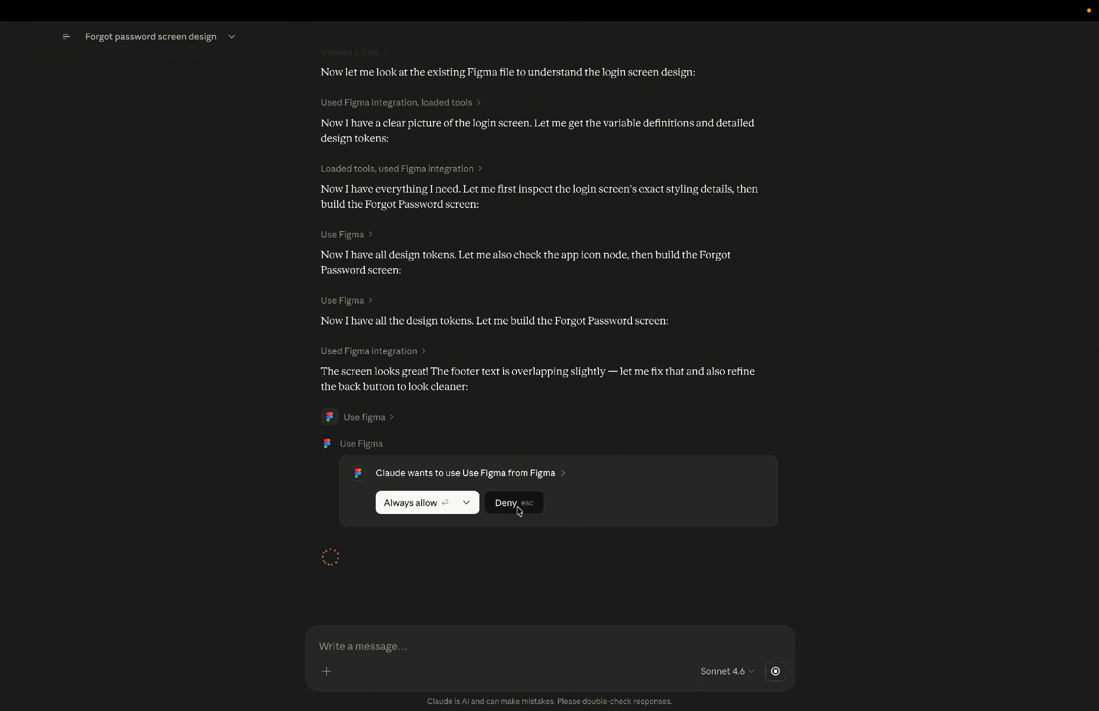
key("ctrl+Right")
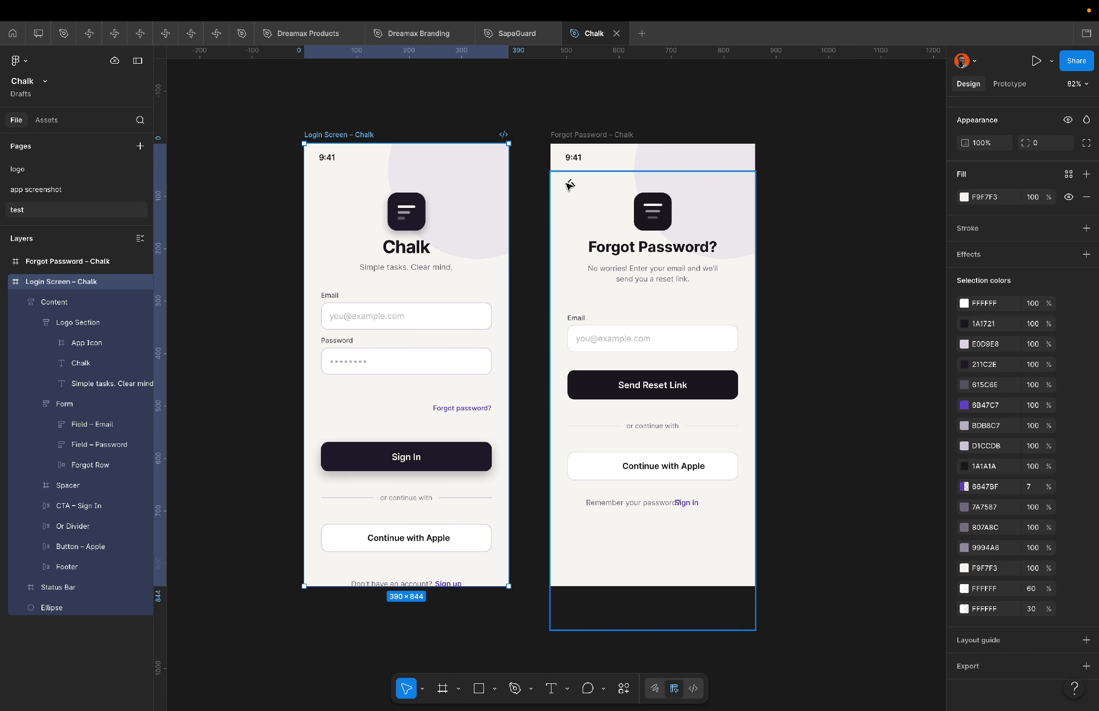
key("ctrl+Left")
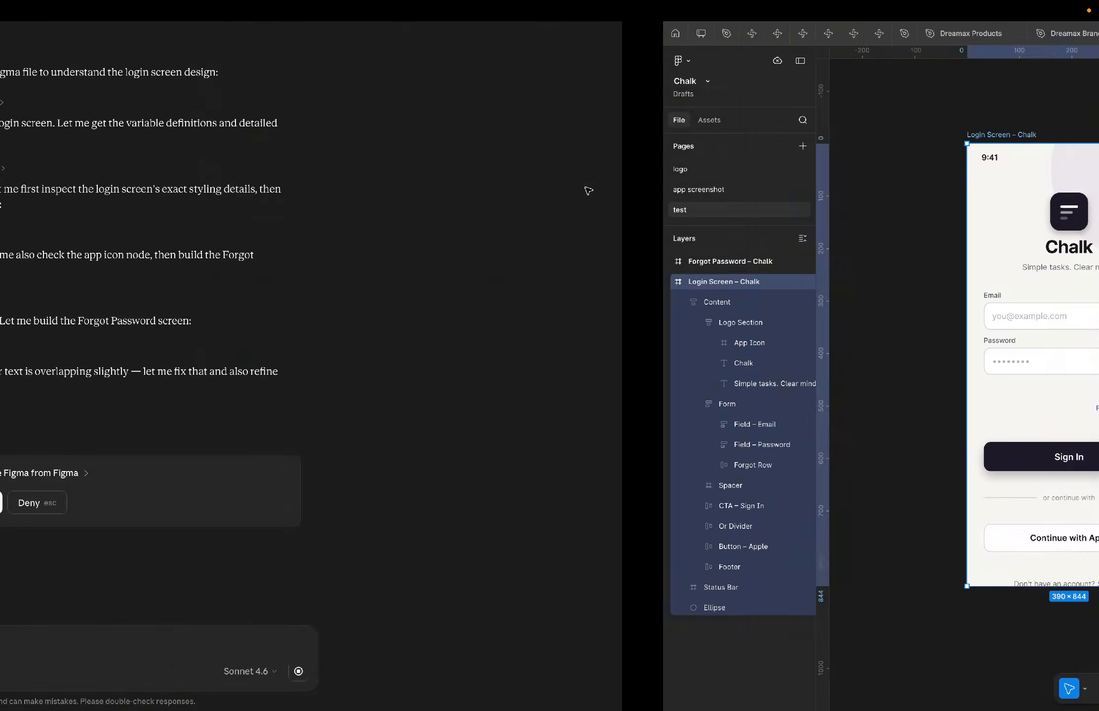
left_click(466, 502)
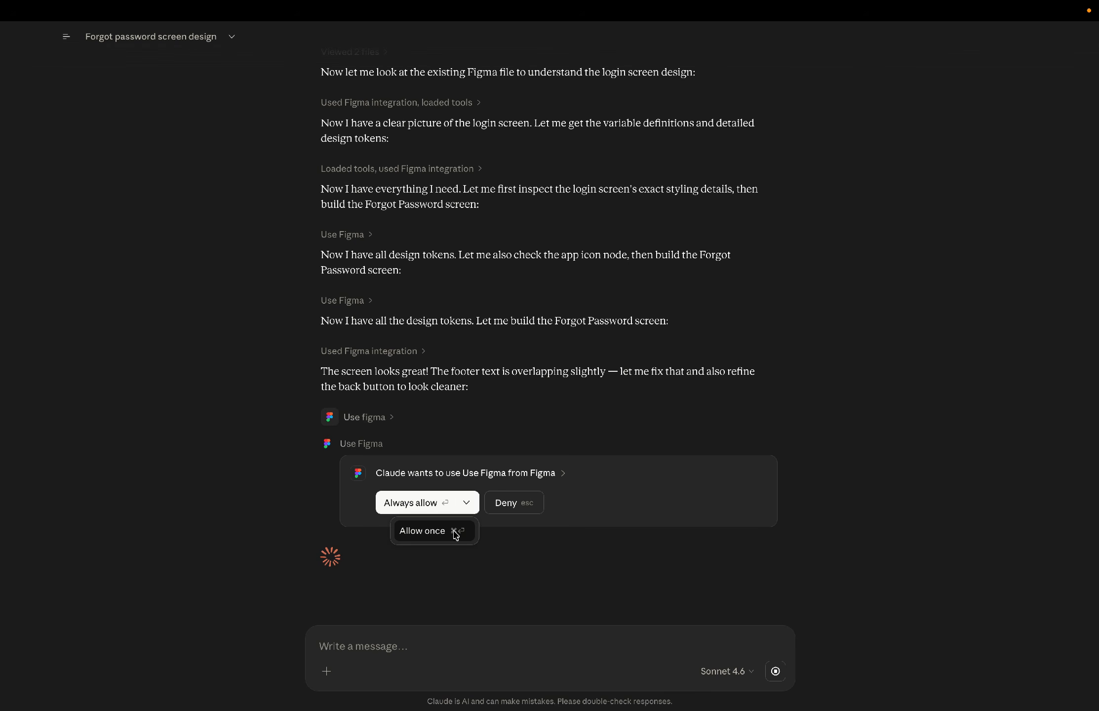
left_click(453, 531)
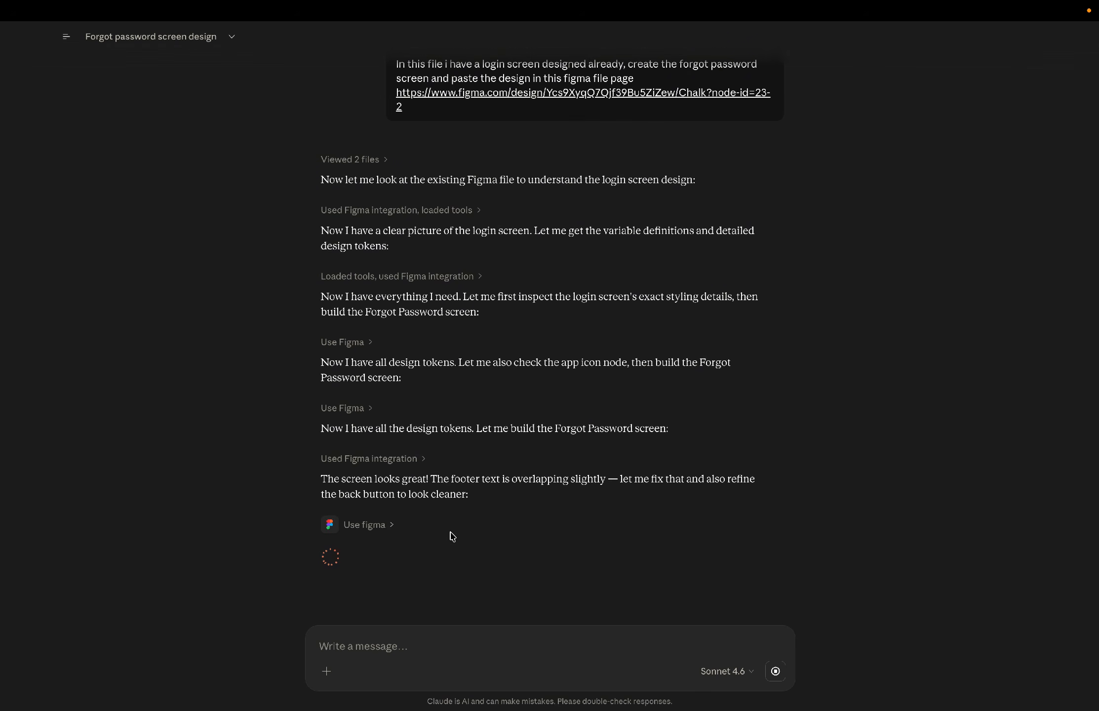
Compare the Sign In button on the login frame with the Send Reset Link button on the Forgot Password frame.
key("ctrl+Right")
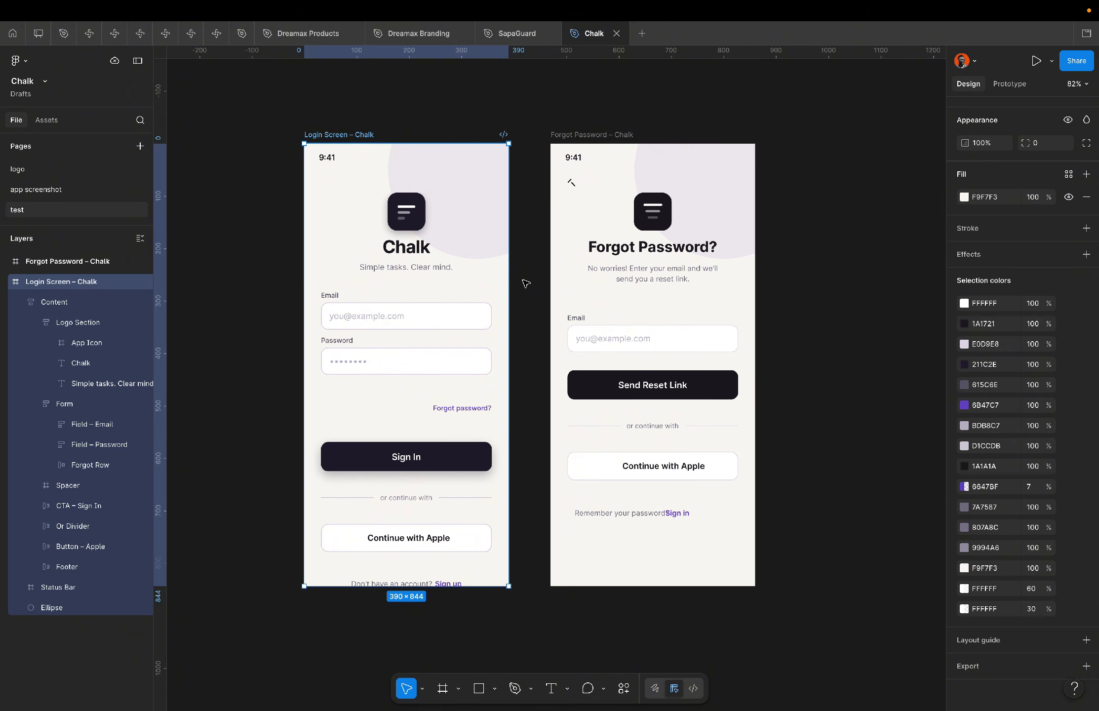
key("ctrl+Left")
key("ctrl+Right")
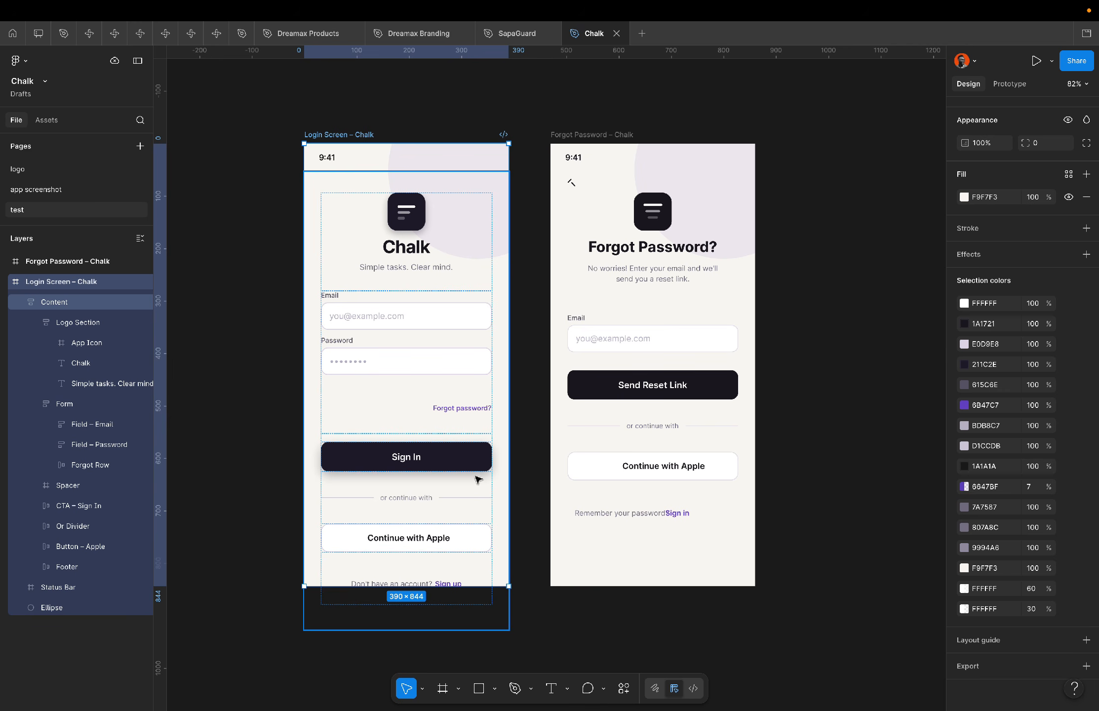
left_click(477, 449)
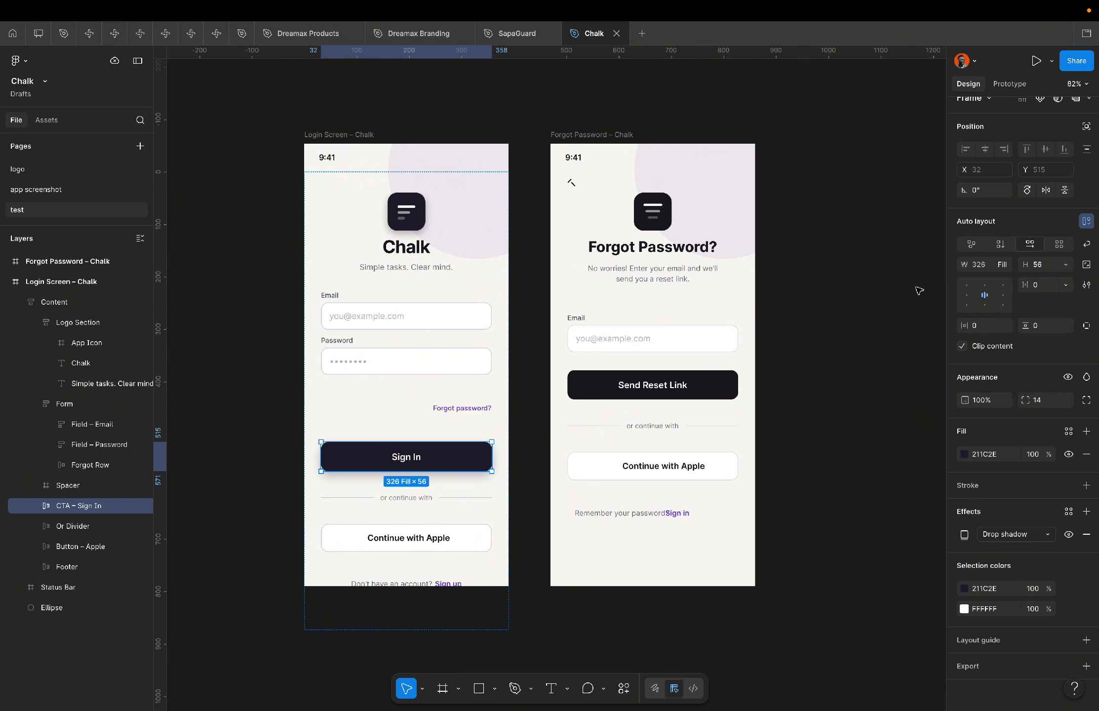
left_click(720, 391)
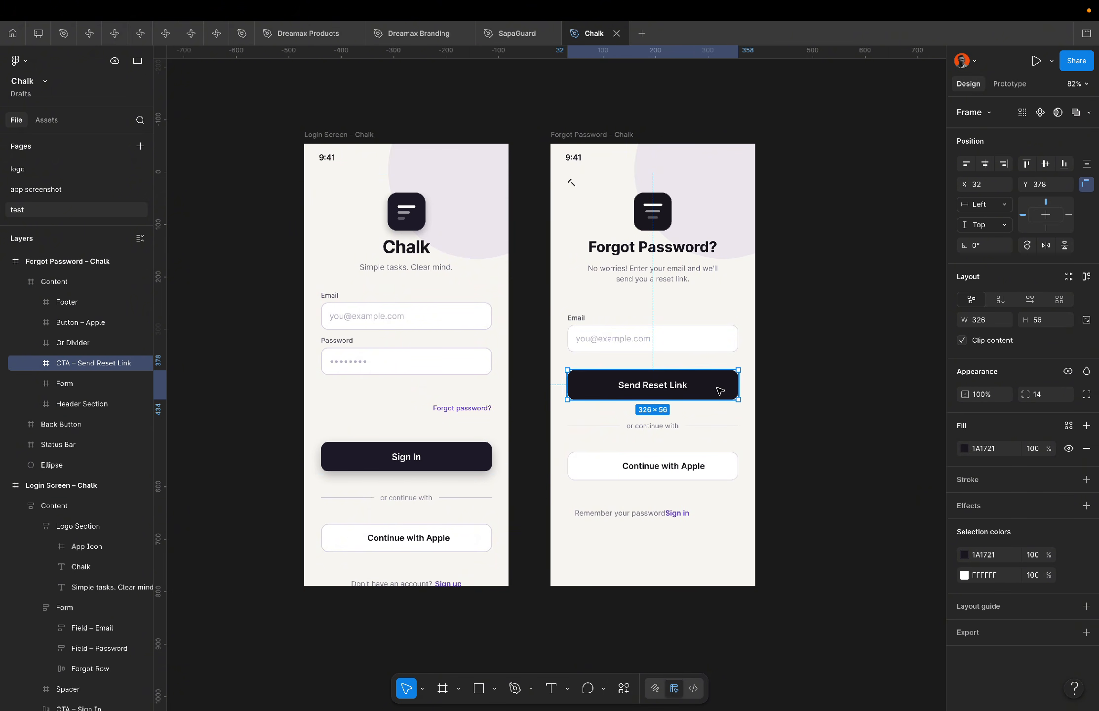
left_click(877, 375)
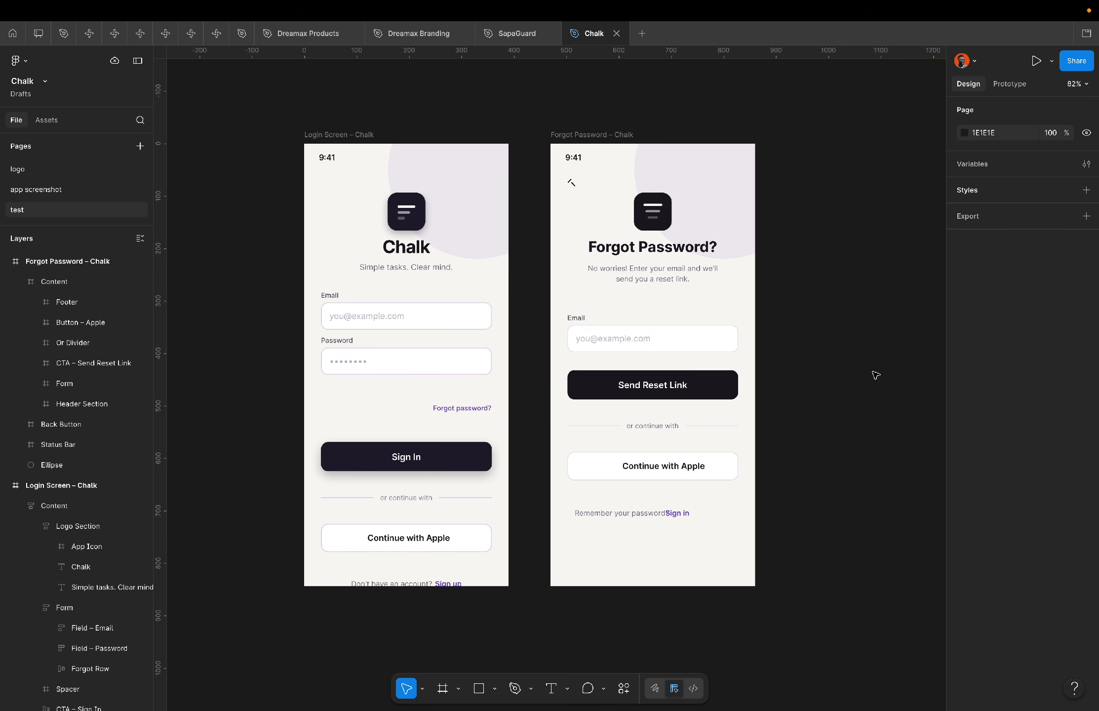
Allow Claude's Use Figma request to fix the footer spacing once.
key("ctrl+Left")
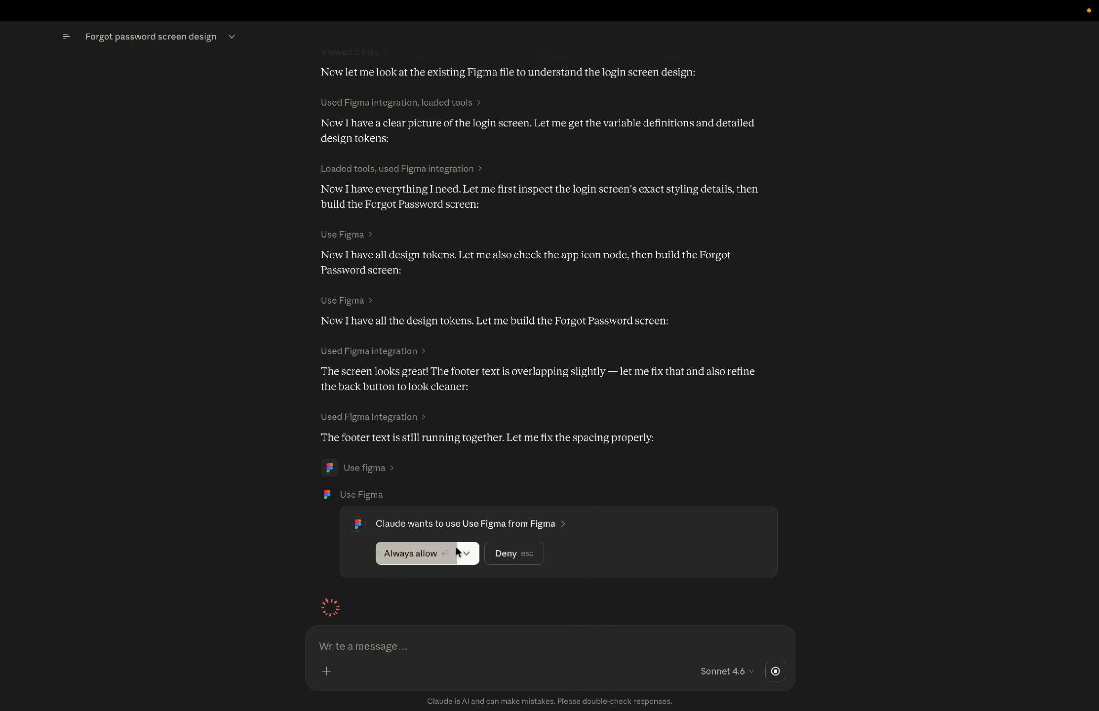
left_click(469, 556)
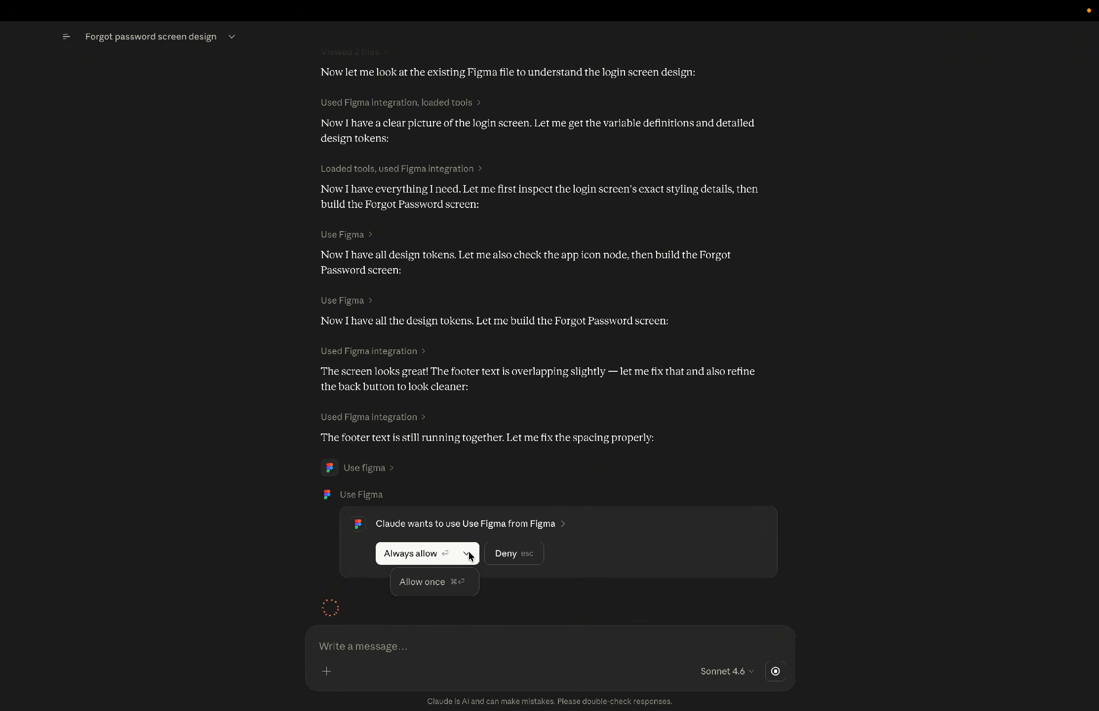
left_click(434, 588)
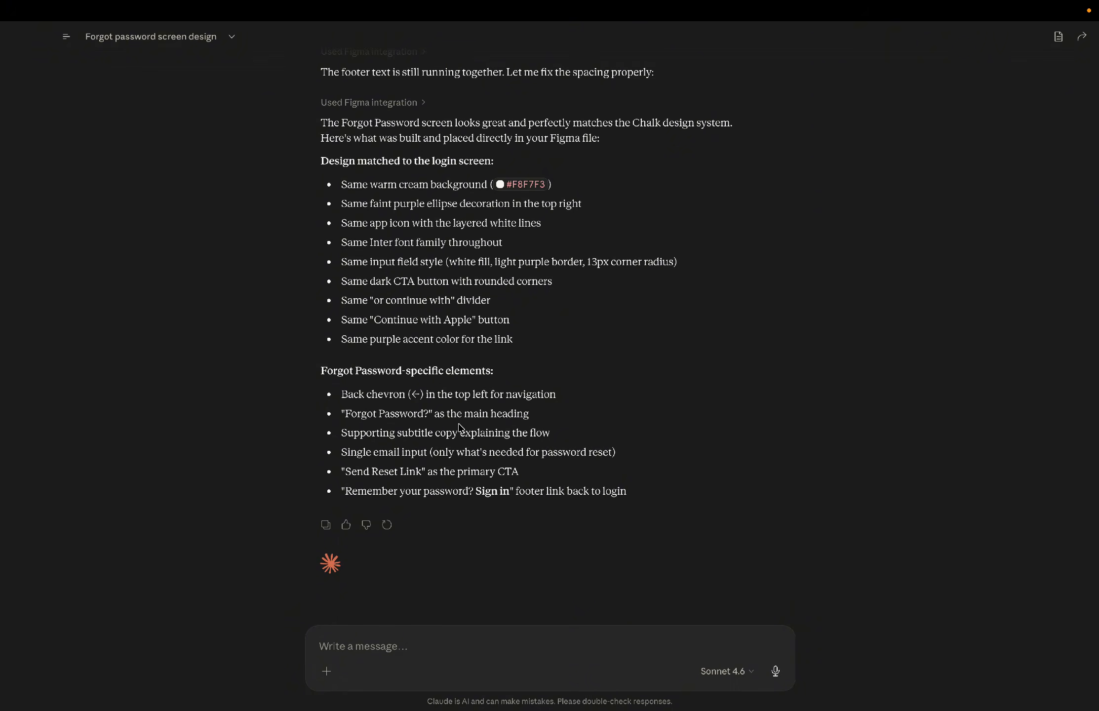
Set the login screen's Forgot Row height to Hug contents.
key("ctrl+Right")
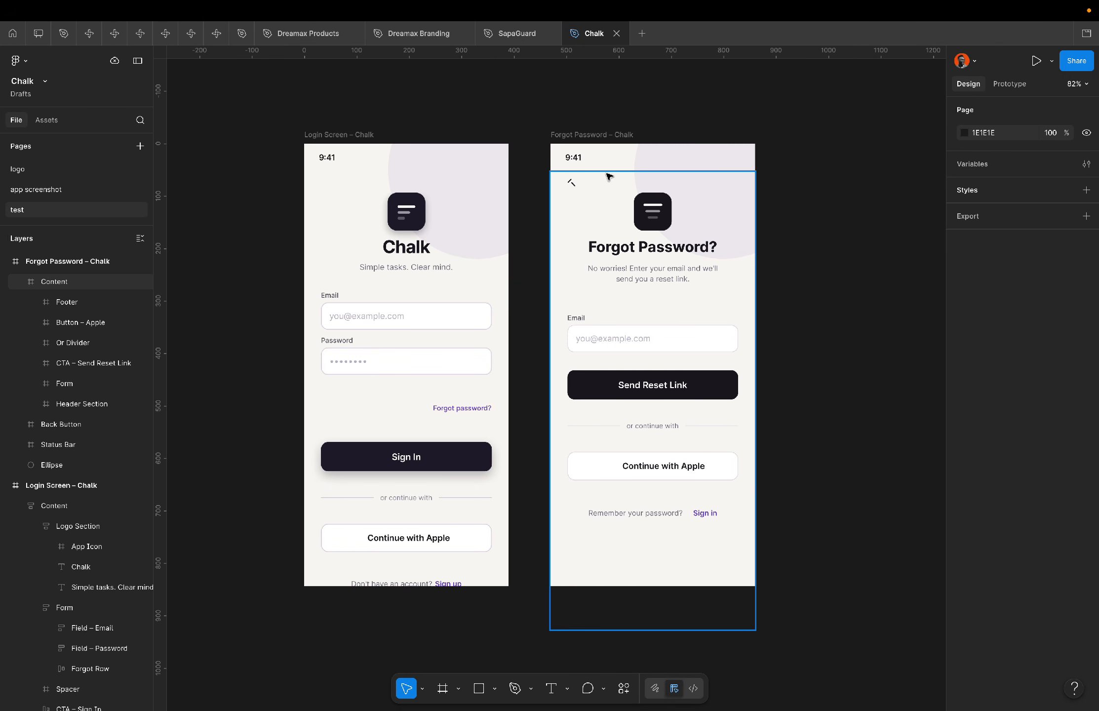
scroll(609, 173, "up", 5)
left_click(491, 211)
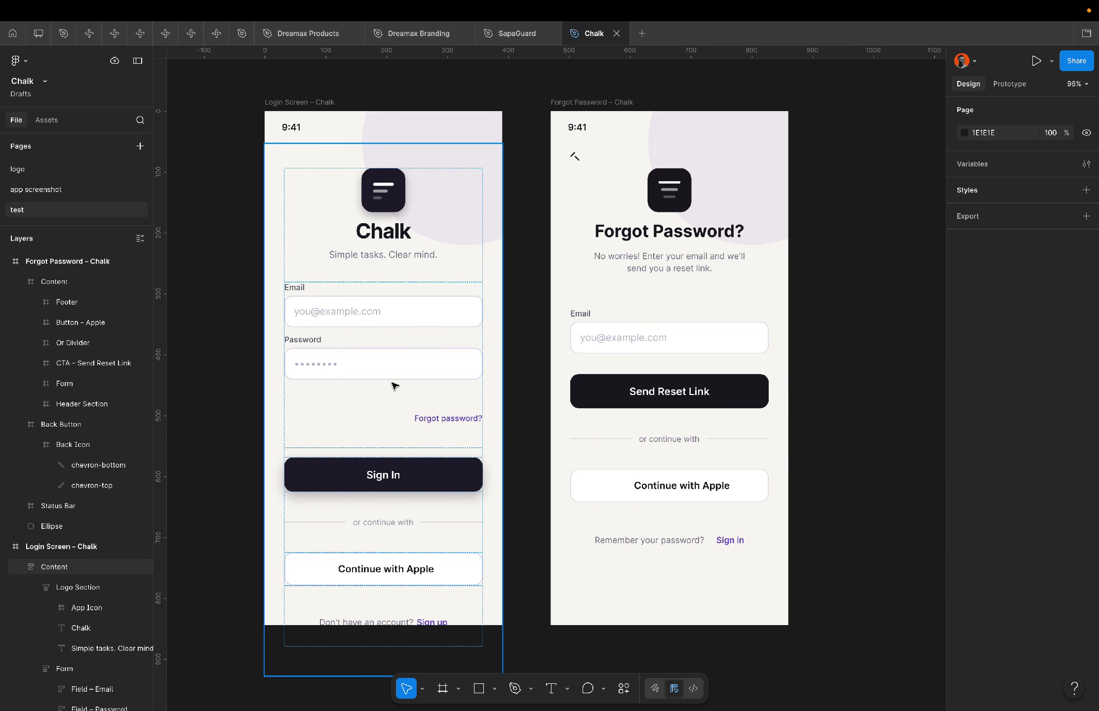
double_click(436, 414)
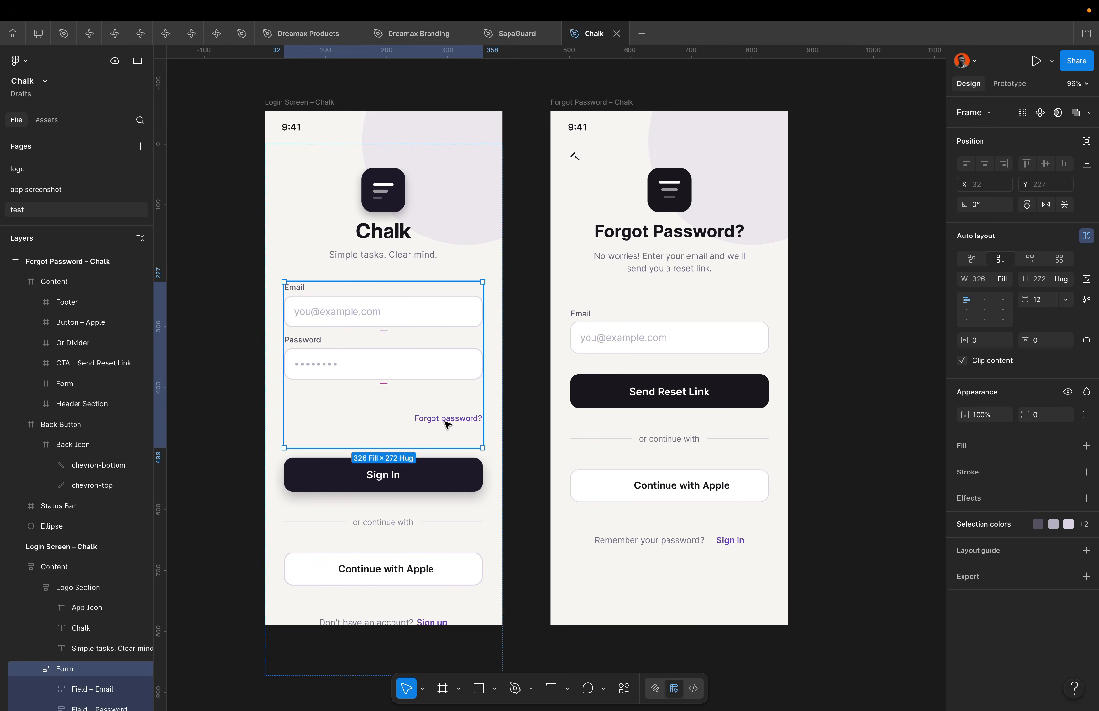
left_click(444, 423)
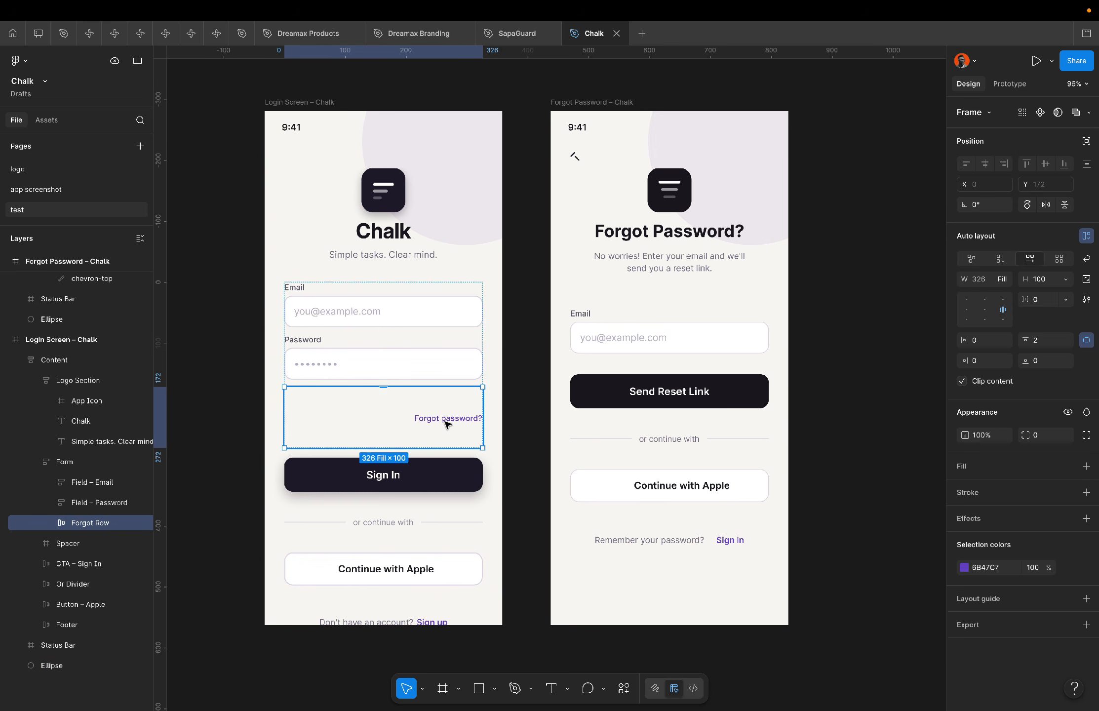
left_click(1066, 279)
left_click(1056, 295)
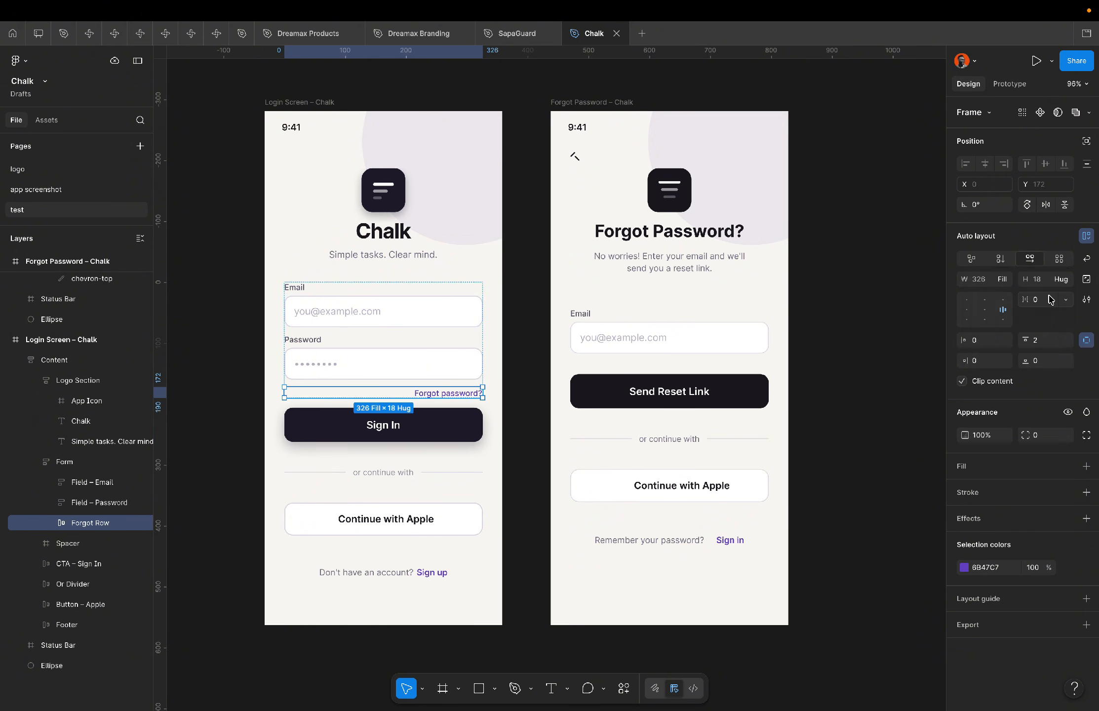
left_click(859, 356)
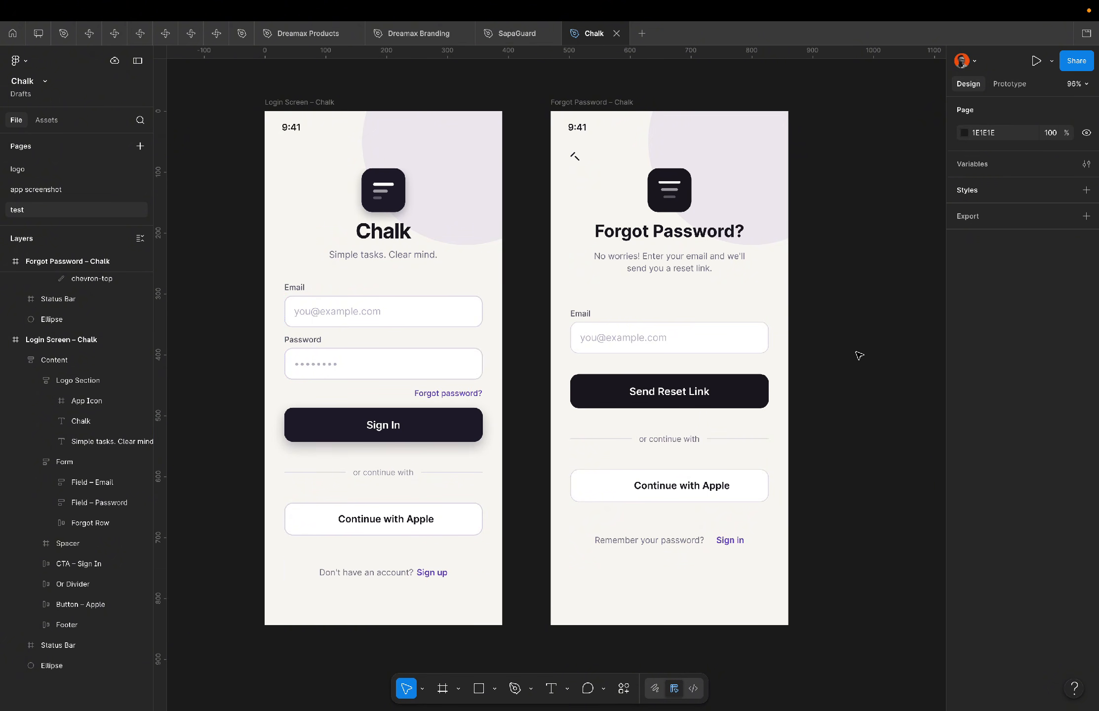
Inspect the Forgot Password screen's content and footer layout.
left_click(680, 544)
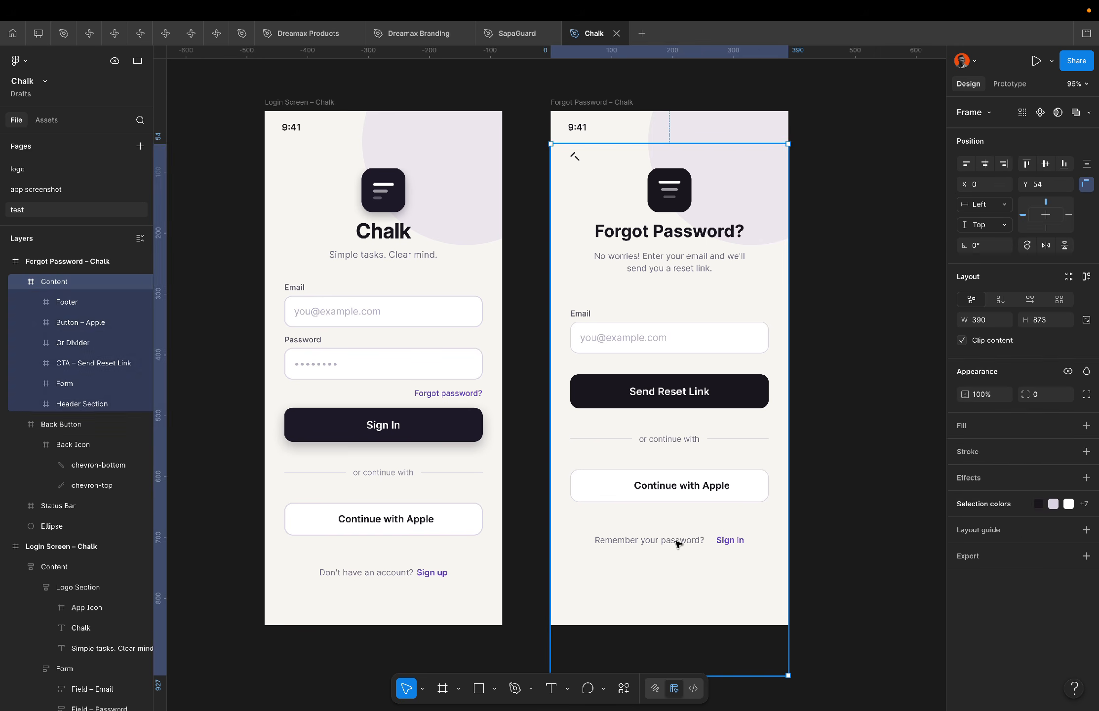
left_click(682, 544)
left_click(841, 514)
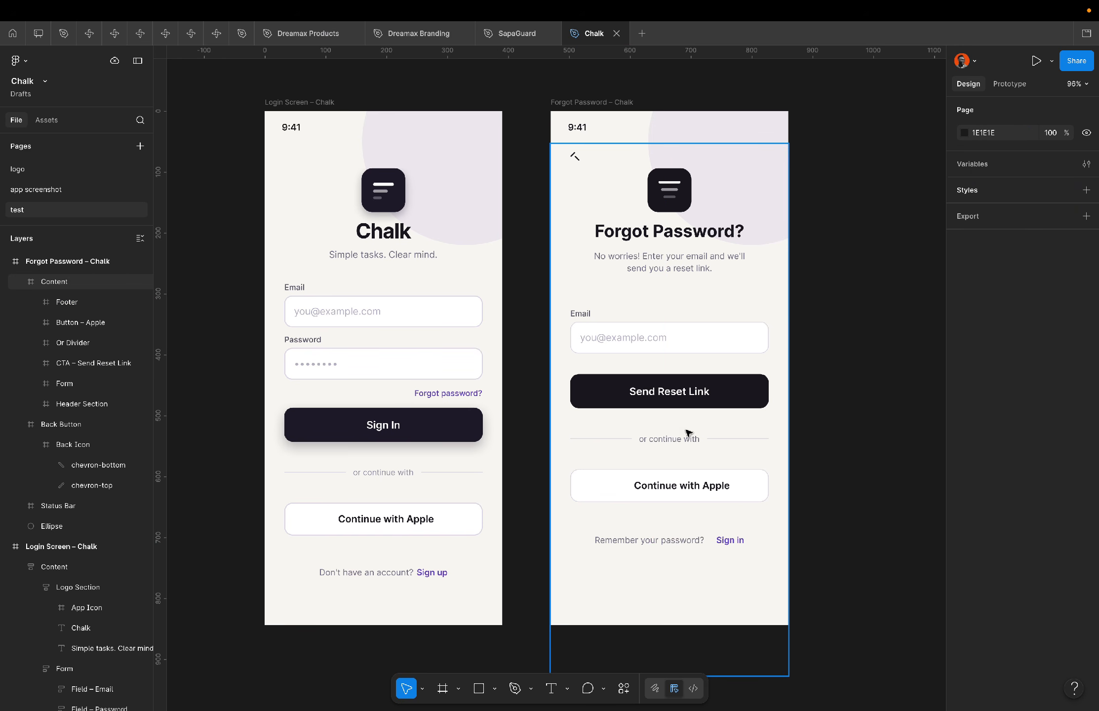
Duplicate the Forgot Password frame and delete the divider, Apple button and footer from the copy.
double_click(686, 446)
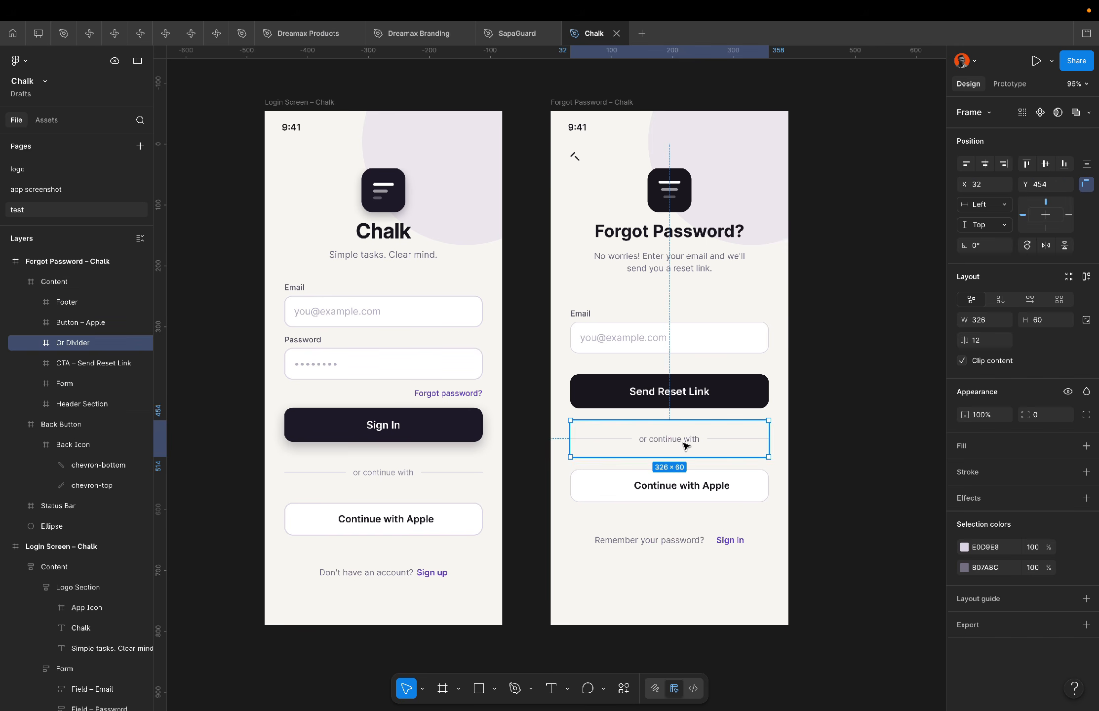
left_click(625, 103)
key("ctrl+d")
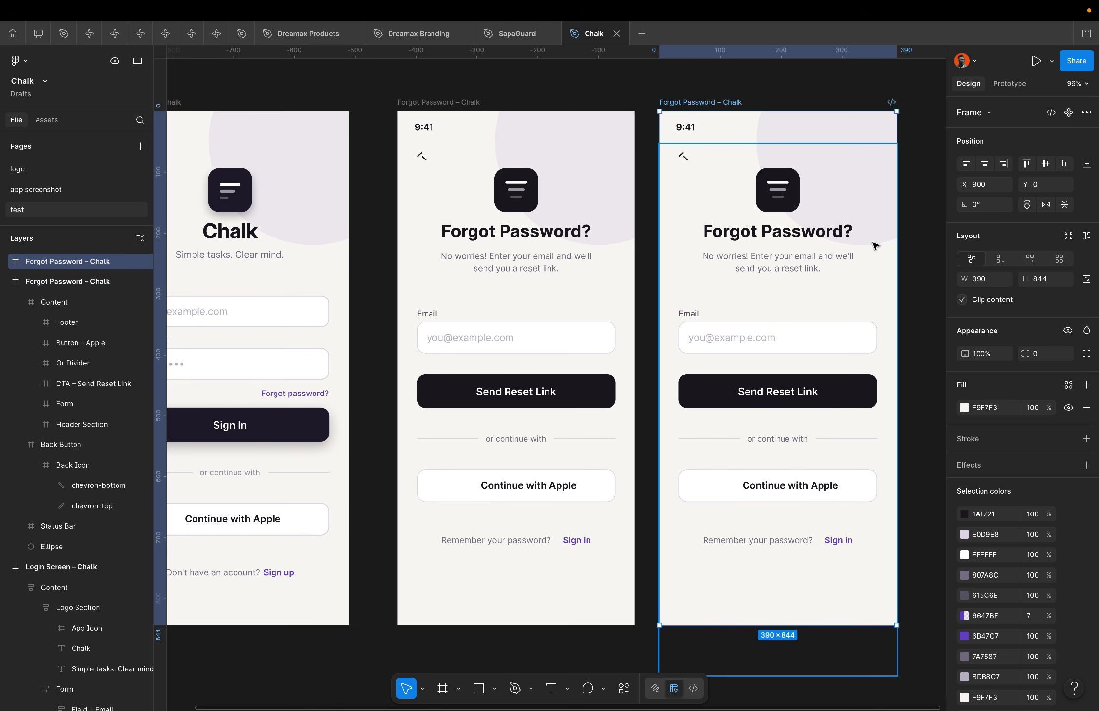
left_click(791, 267)
double_click(790, 266)
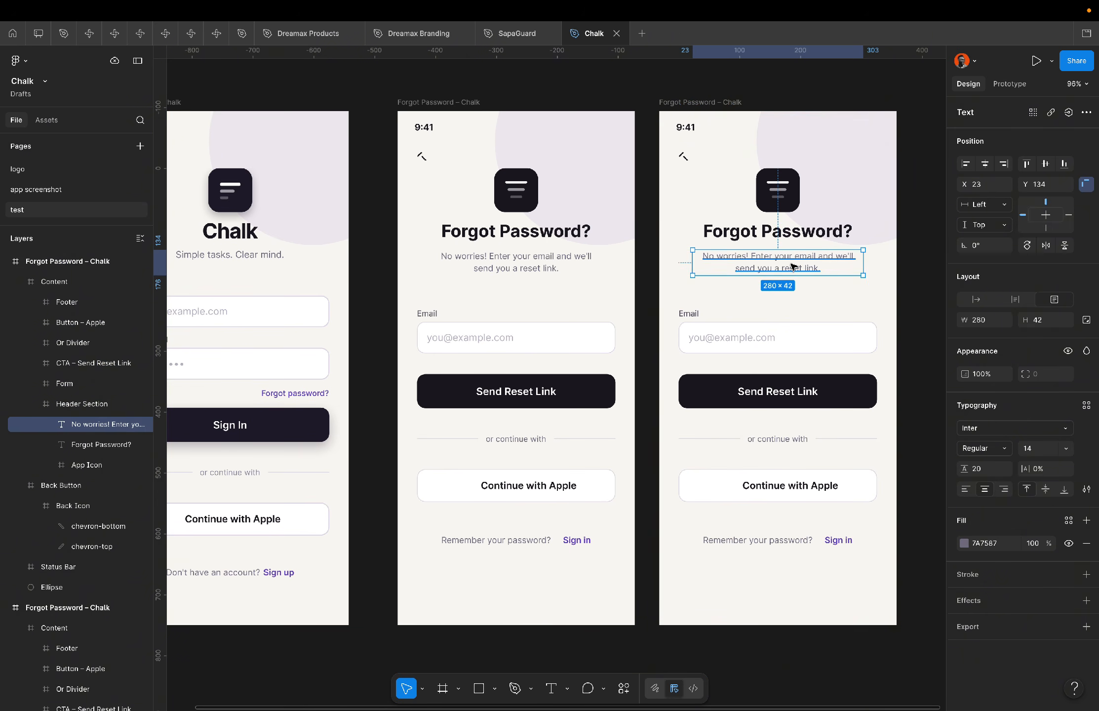
left_click(779, 186)
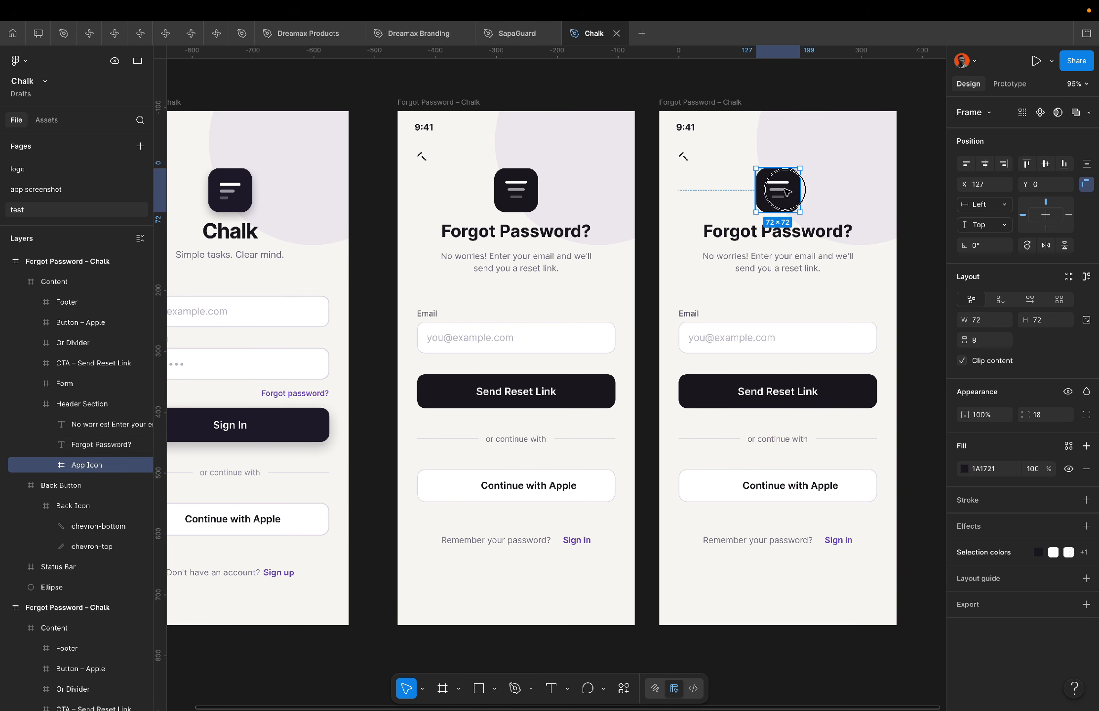
left_click(790, 493)
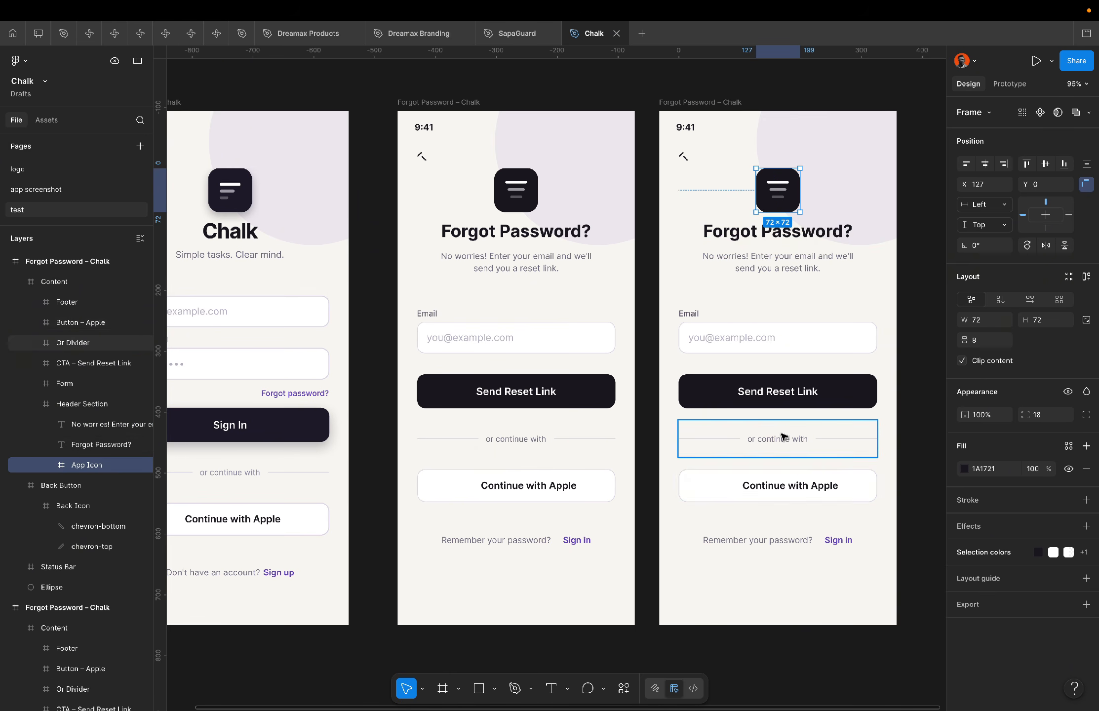
left_click(779, 437, "shift")
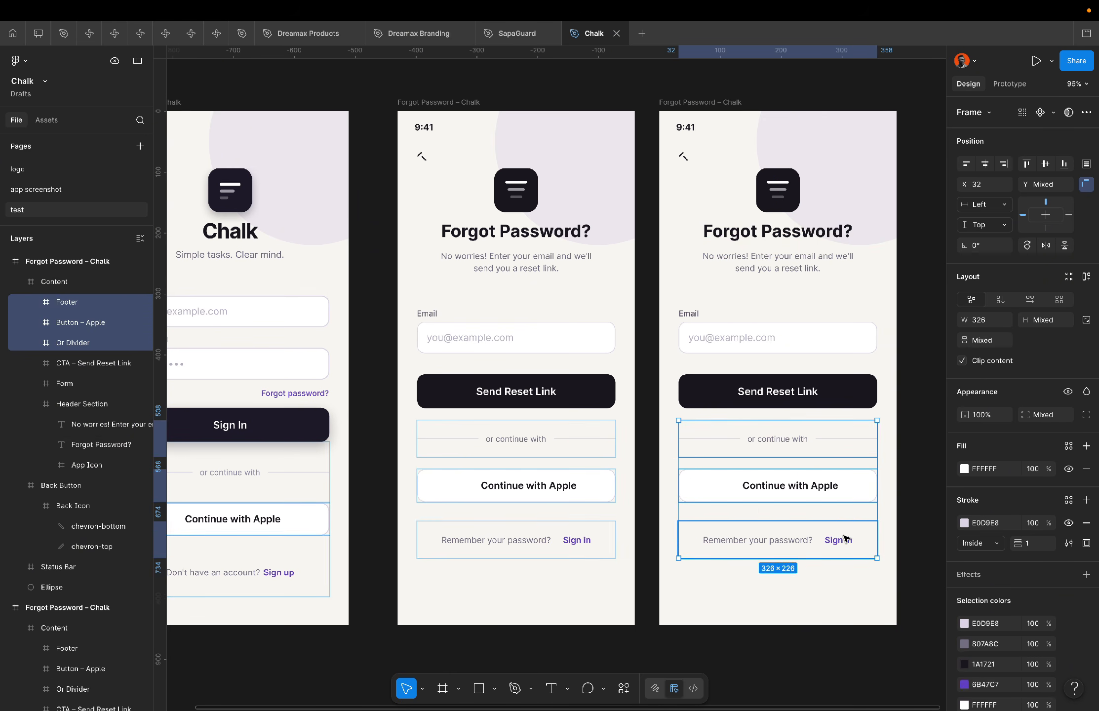
key("Delete")
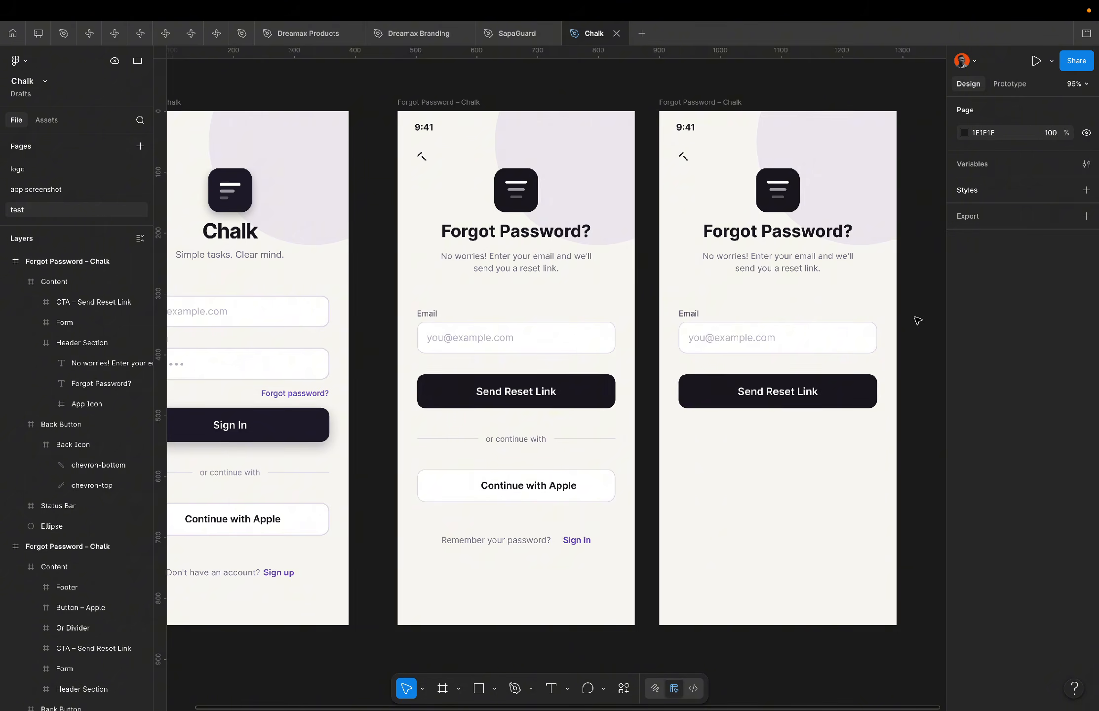
Delete the duplicated Forgot Password frame.
key("shift+1")
scroll(917, 321, "up", 1)
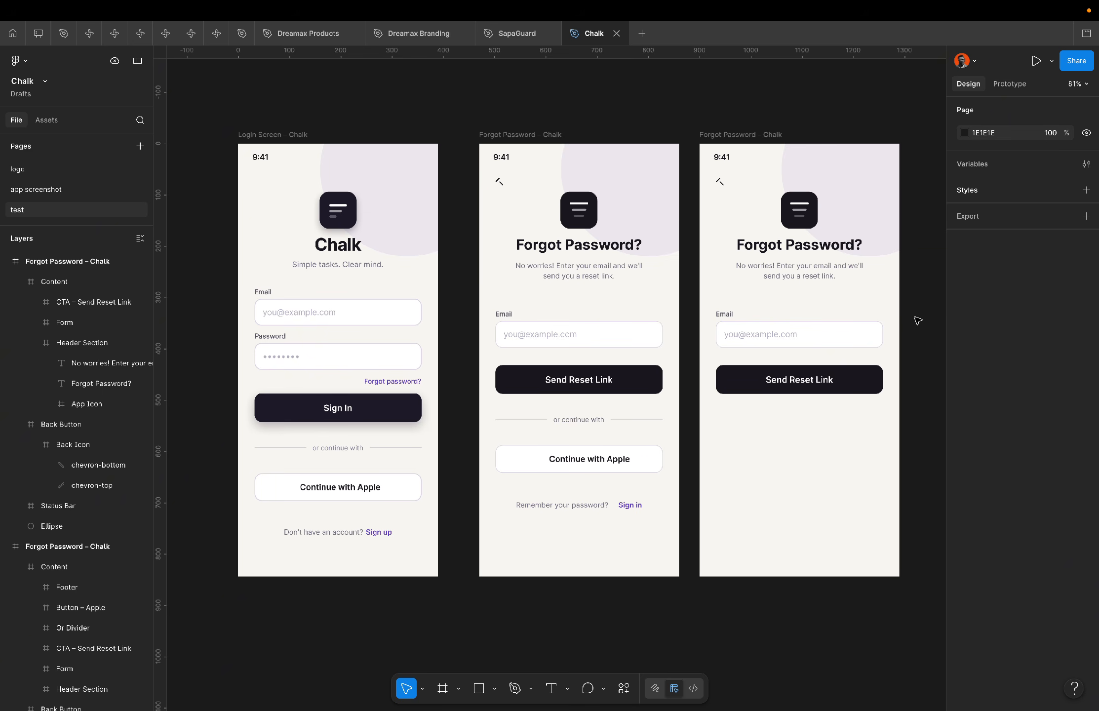
left_click(733, 135)
key("Delete")
Compare the email field and Sign In button of the login frame with the Forgot Password frame.
key("shift+2")
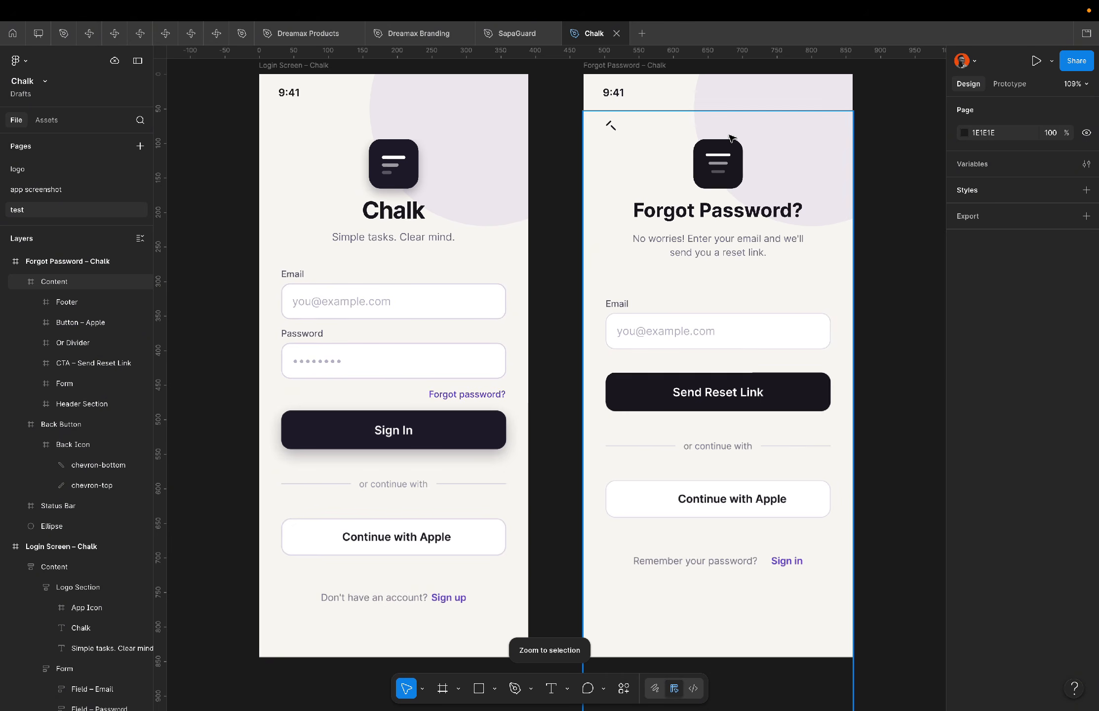
left_click(407, 296)
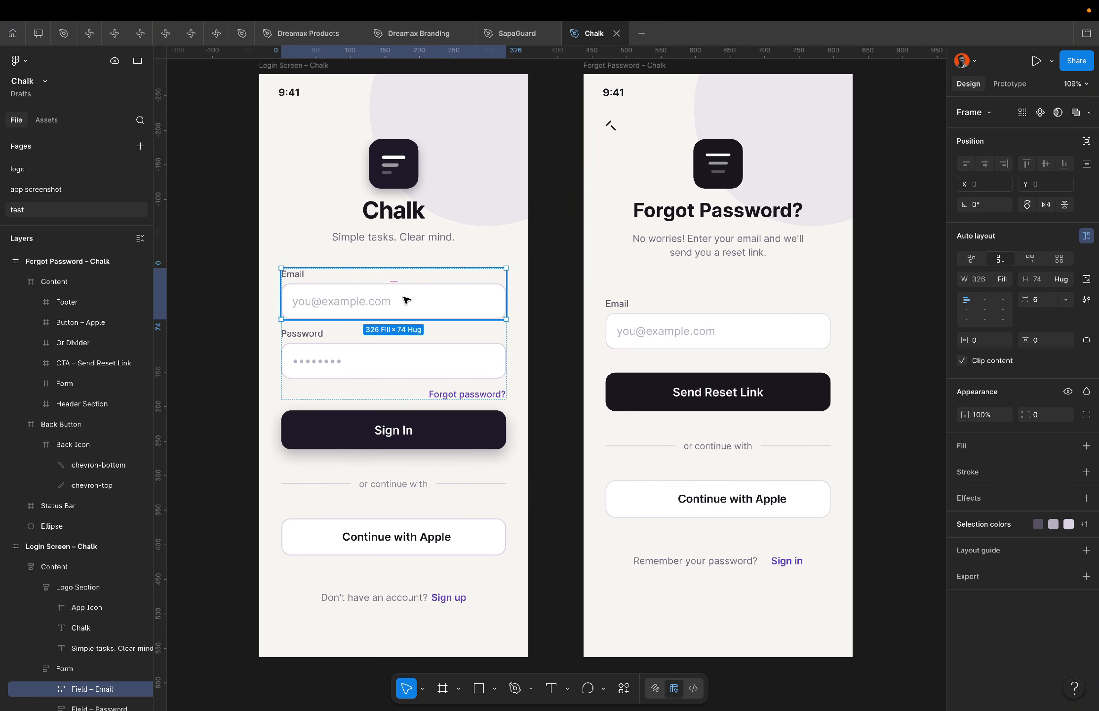
left_click(479, 429)
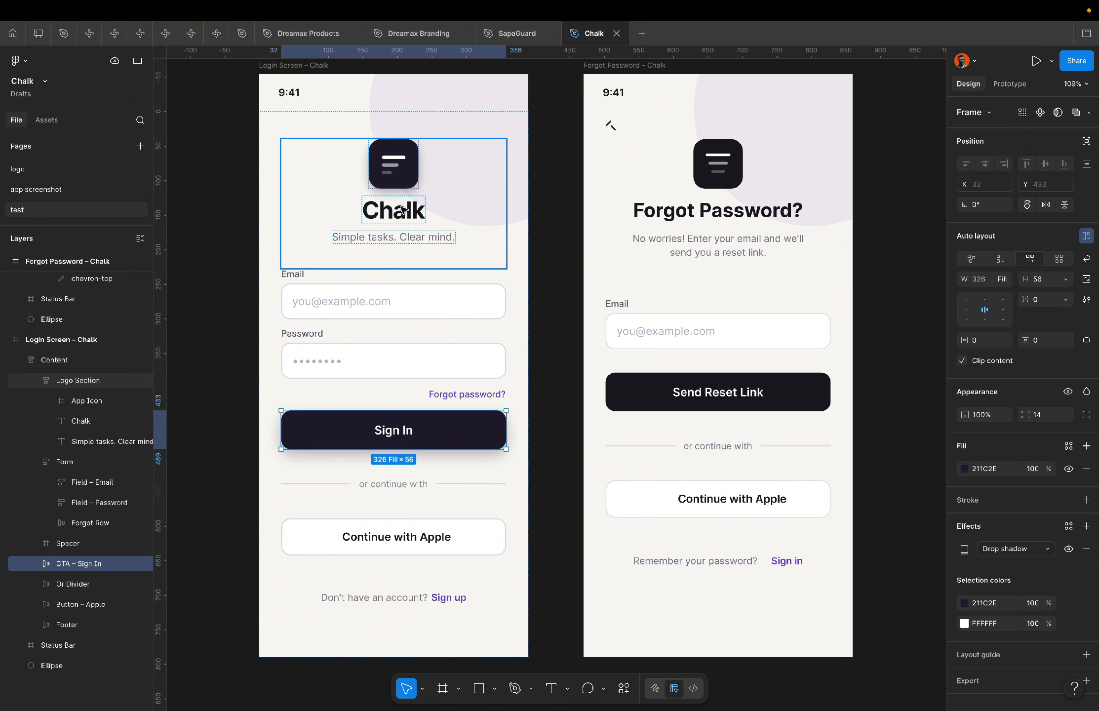
left_click(566, 269)
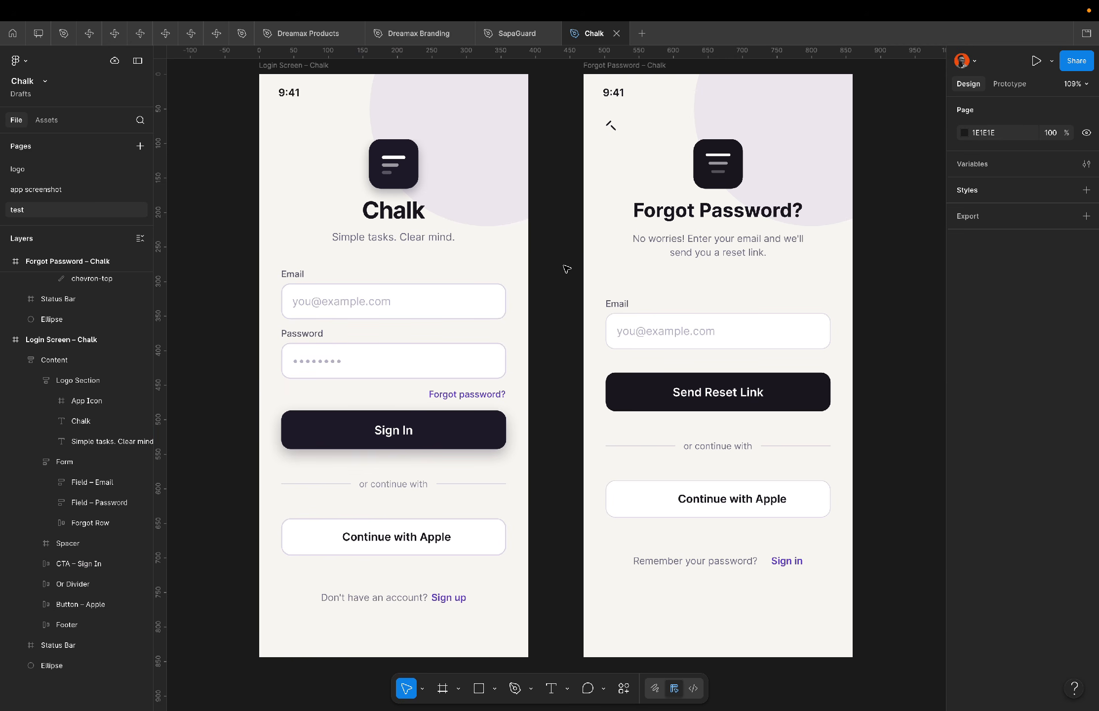